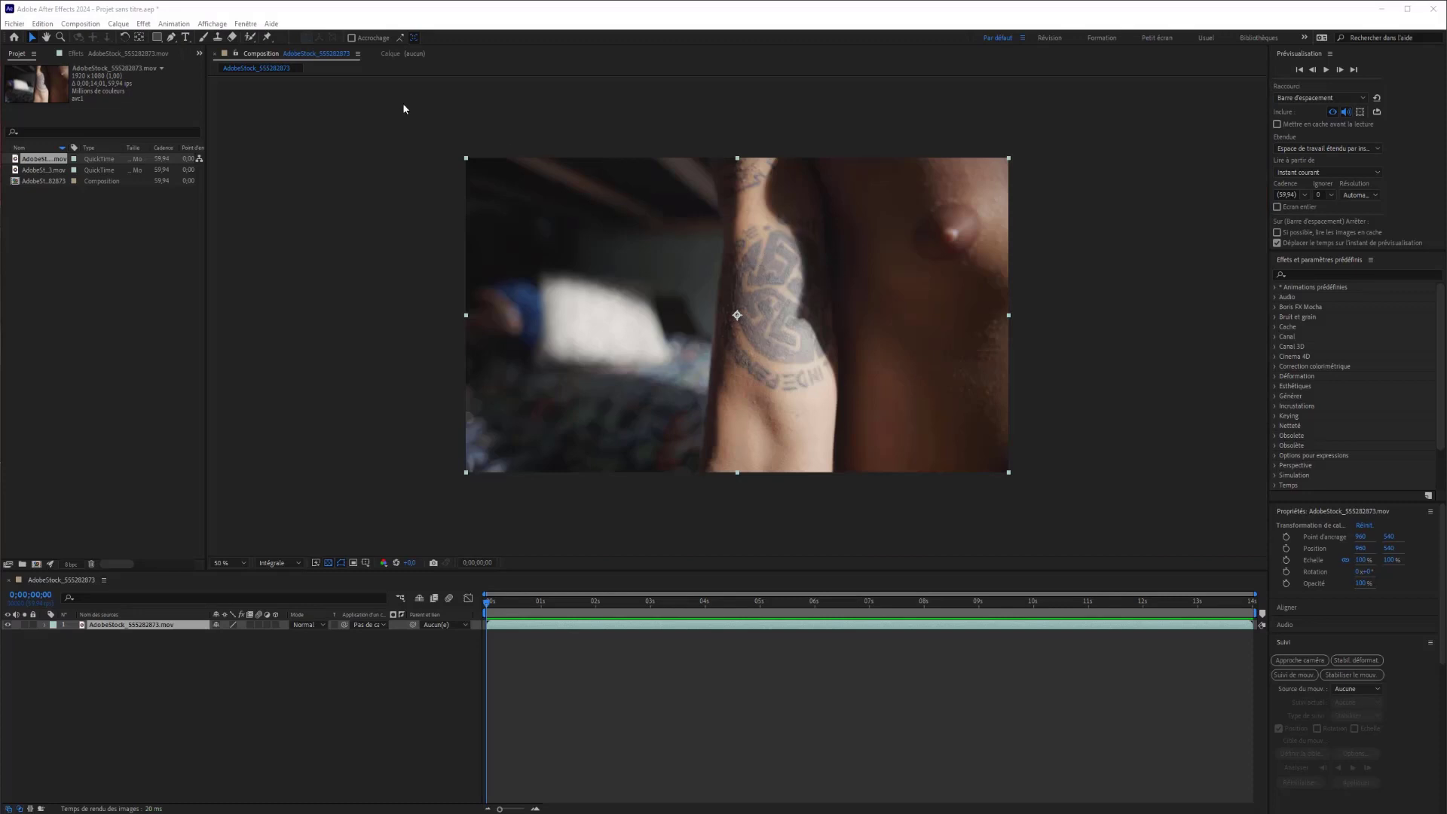
- Draw a small cyan square shape layer, Calque de forme 1, over the upper tattooed arm
left_click_drag(157, 37, 246, 61)
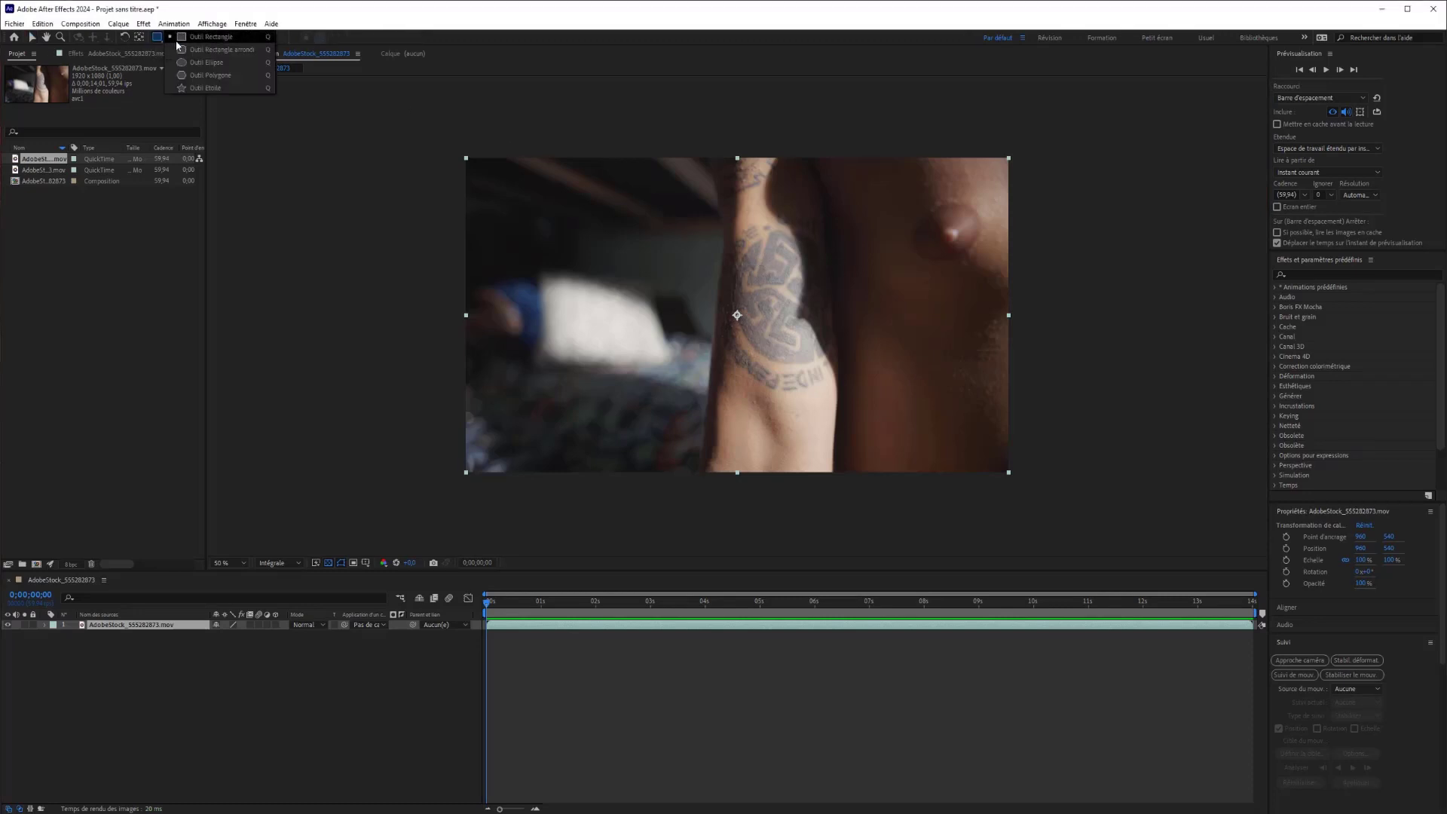
left_click(314, 674)
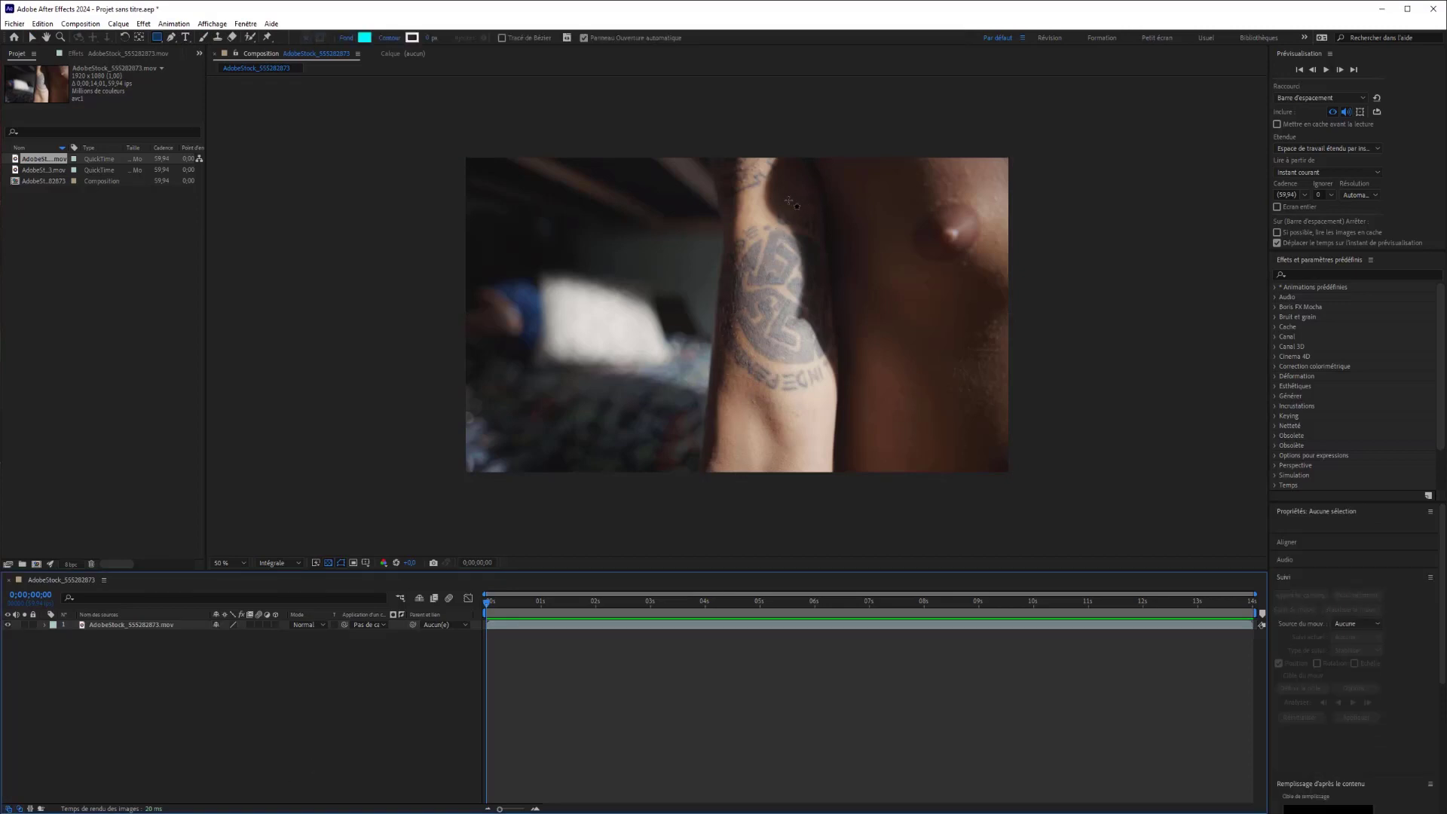
left_click_drag(771, 191, 791, 212)
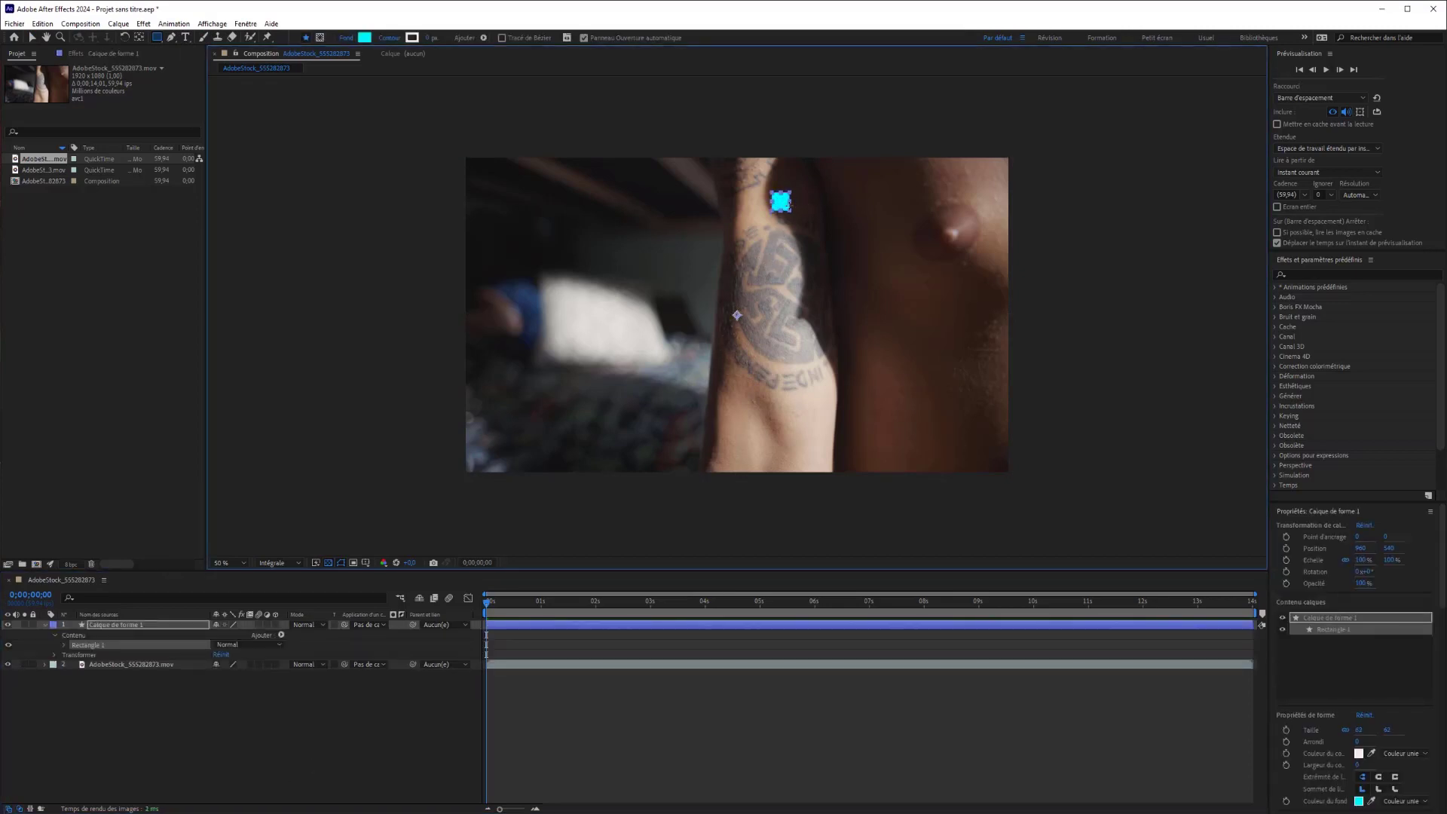
mouse_move(487, 611)
left_mouse_down()
mouse_move(1183, 649)
mouse_move(465, 617)
left_mouse_up()
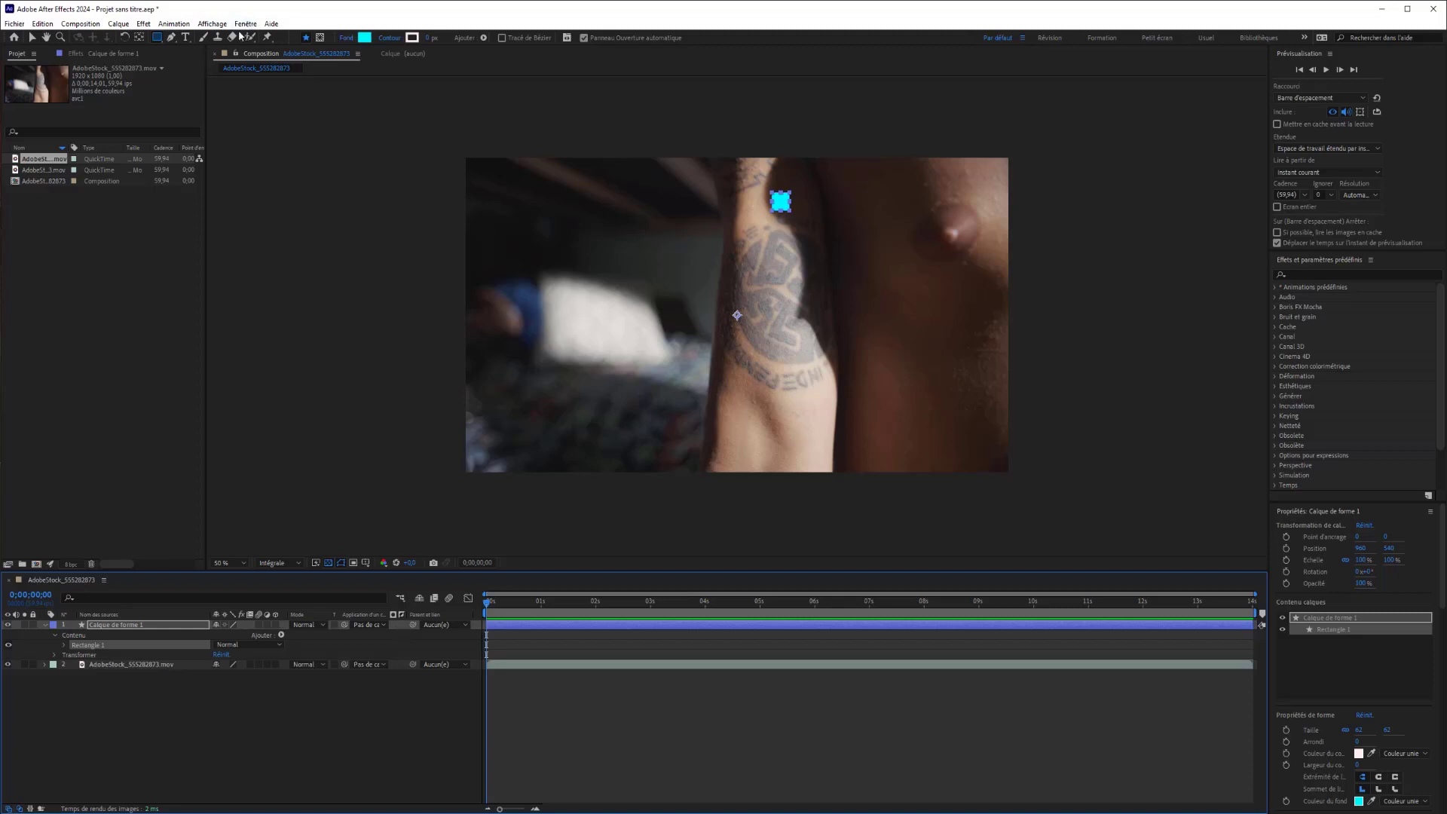
- Add a null object layer, Nul 1, through Calque > Nouveau > Objet nul, then return to the Selection tool
left_click(122, 27)
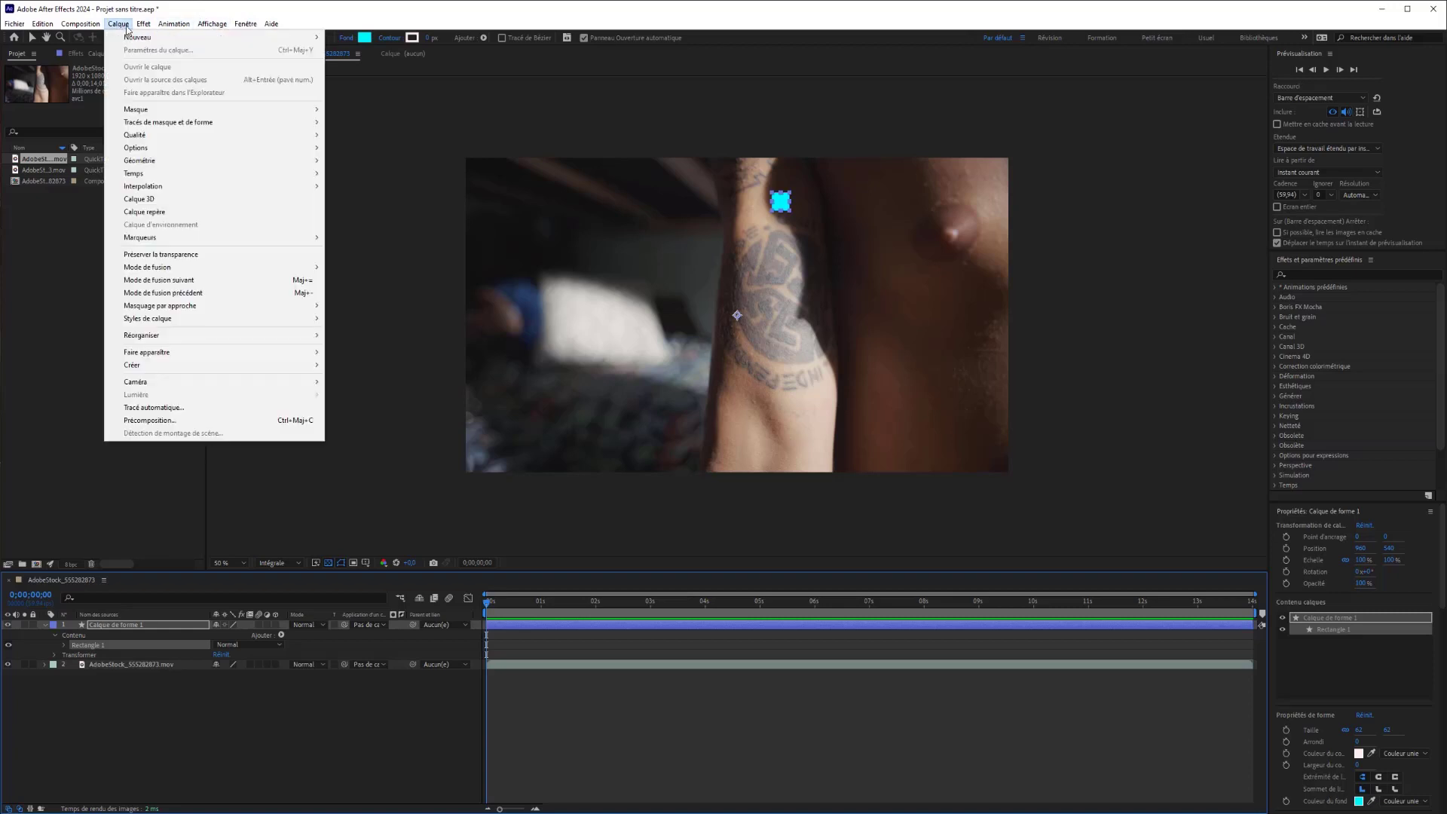
left_click(122, 27)
left_click(123, 27)
mouse_move(287, 44)
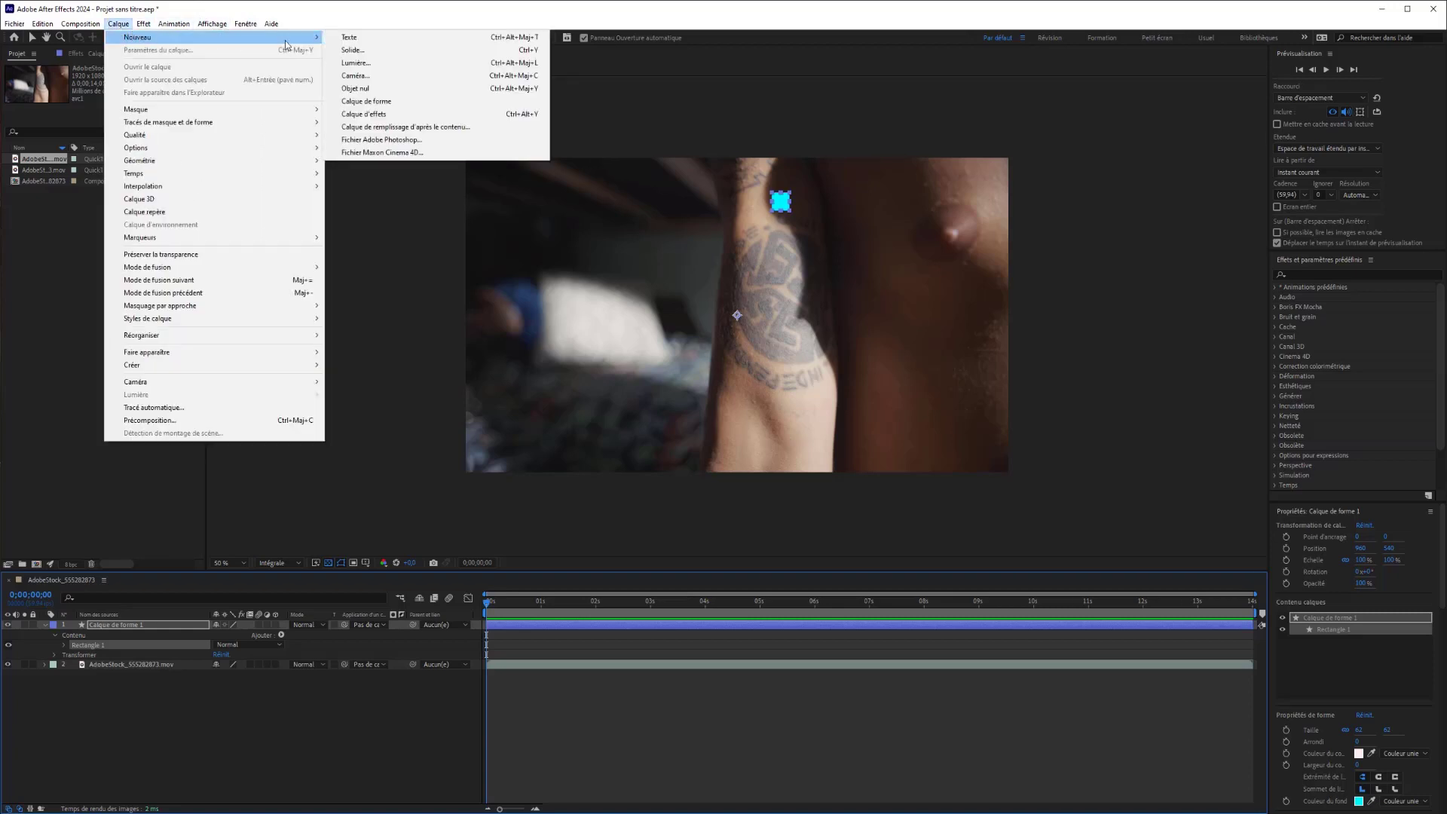
left_click(355, 88)
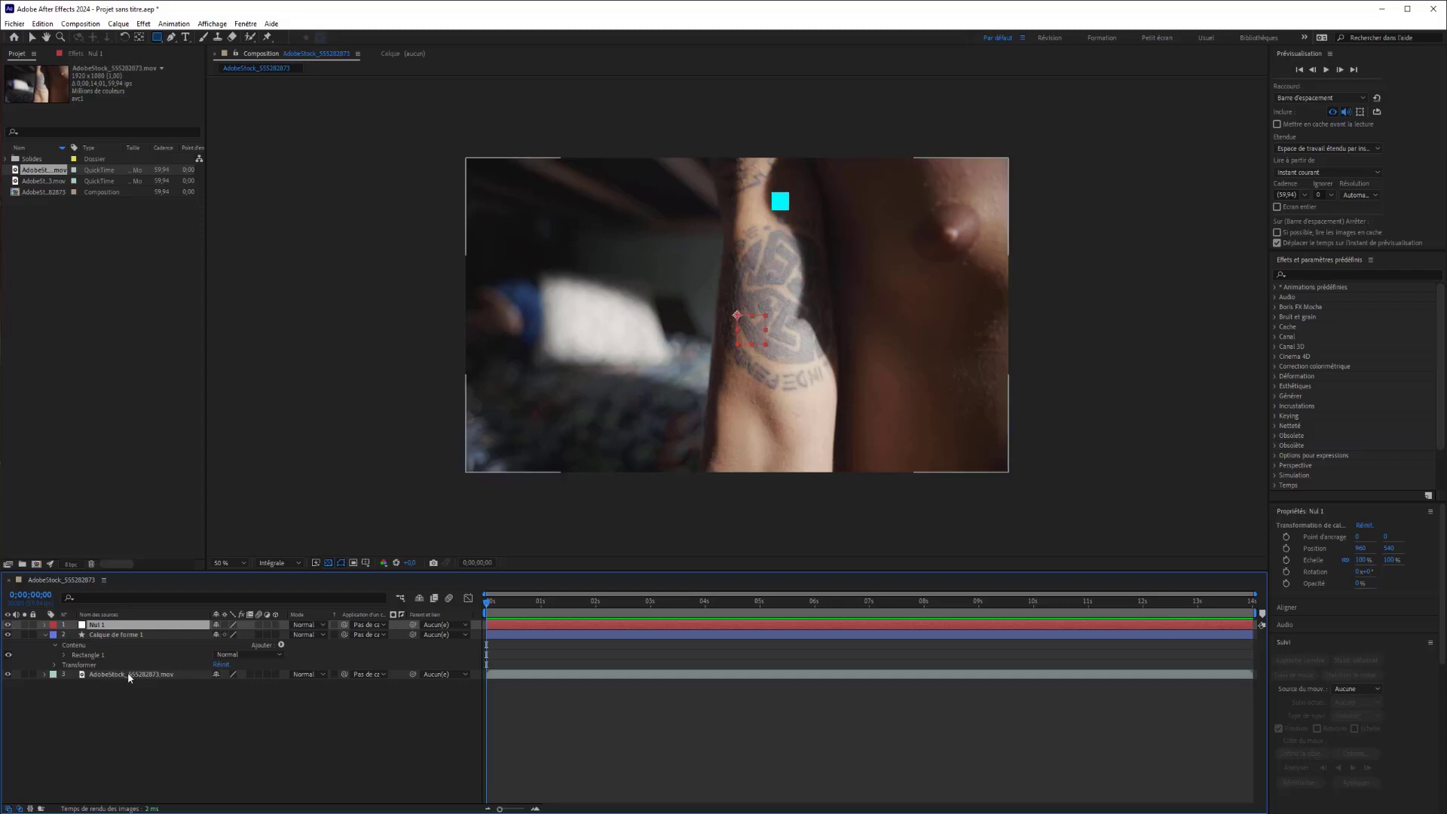
left_click(30, 35)
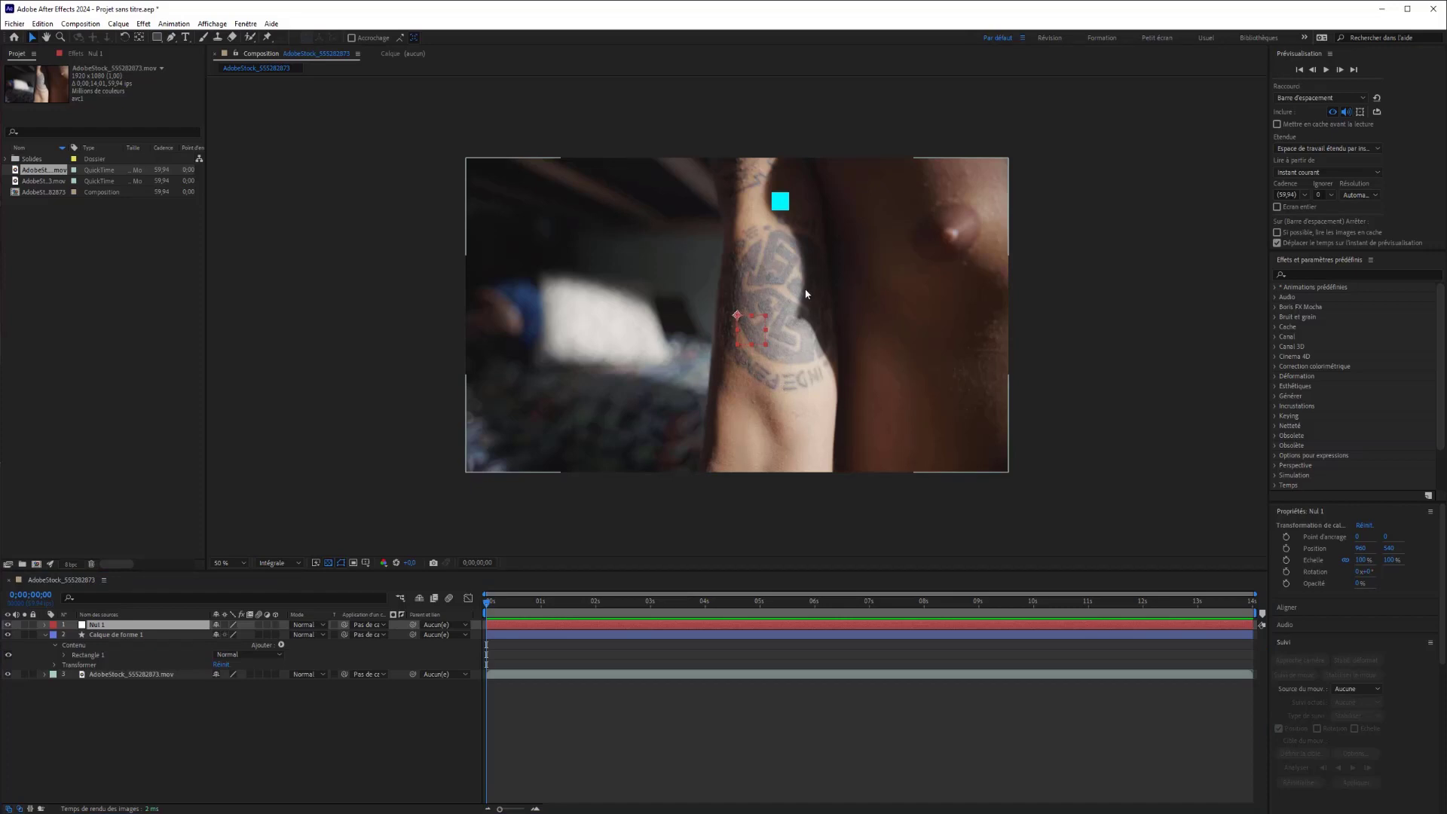
- Select the stock video layer and enlarge the Effects & Presets panel
right_click(85, 805)
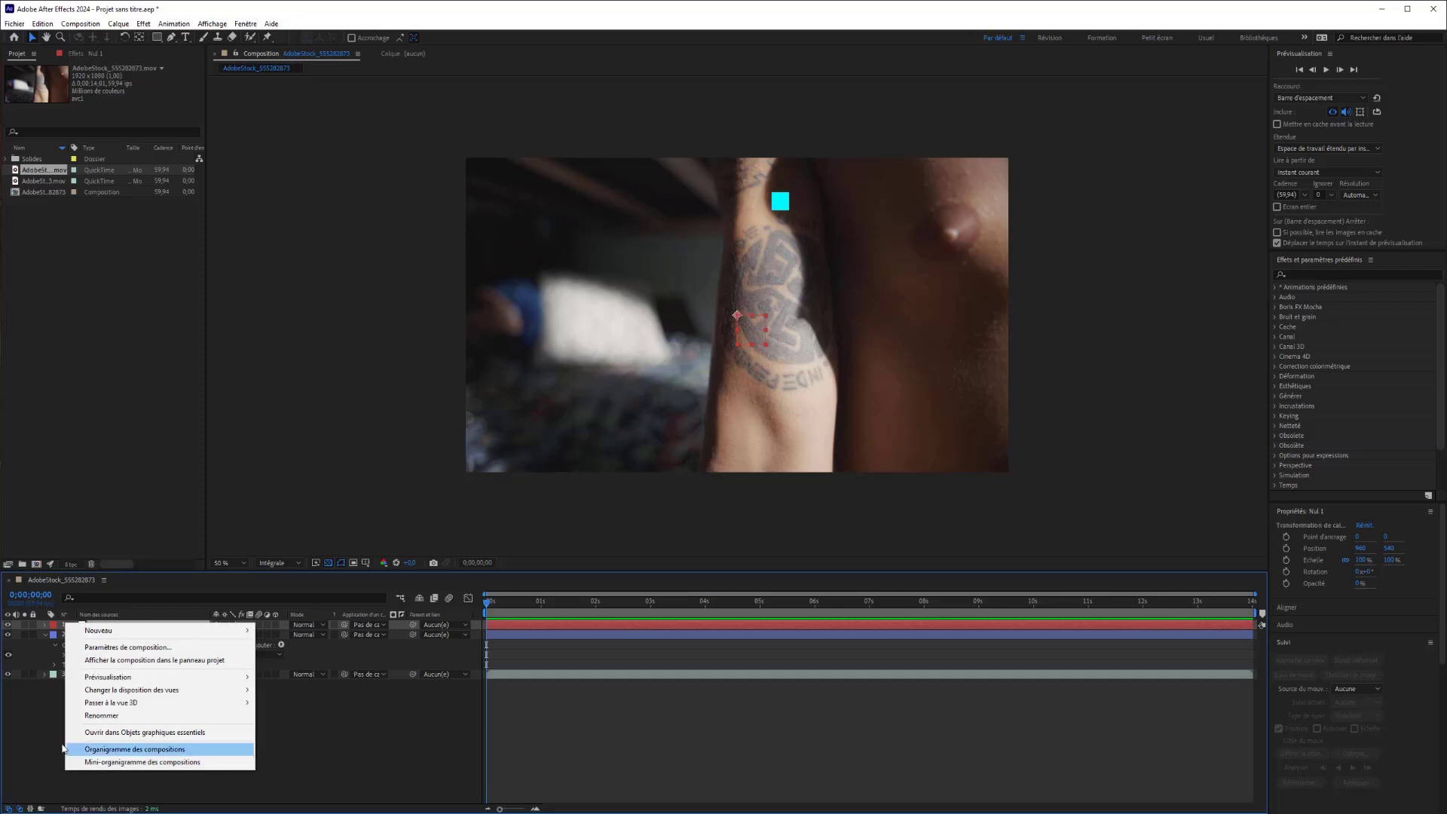
left_click(113, 674)
left_click(113, 674)
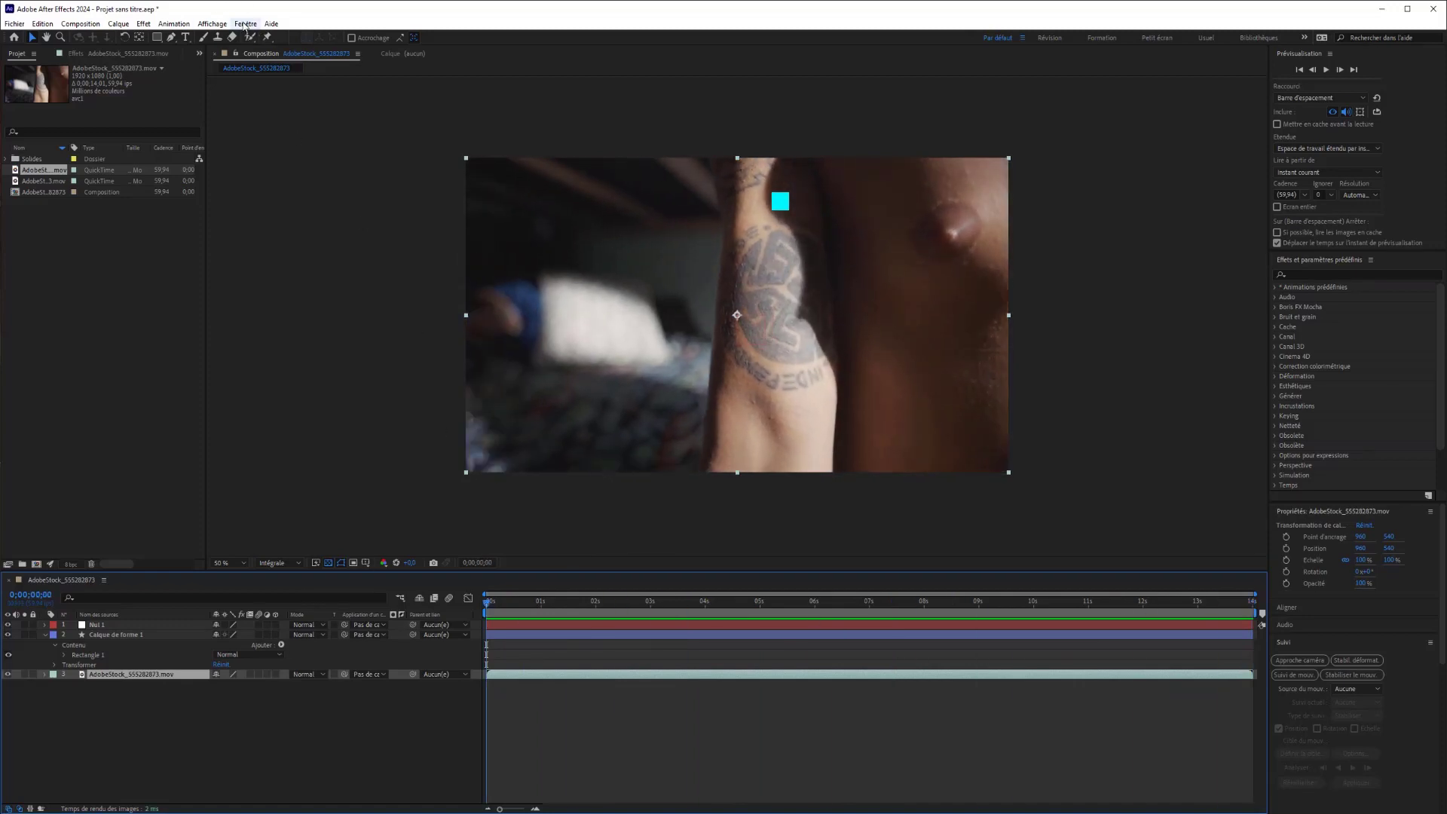
left_click(245, 23)
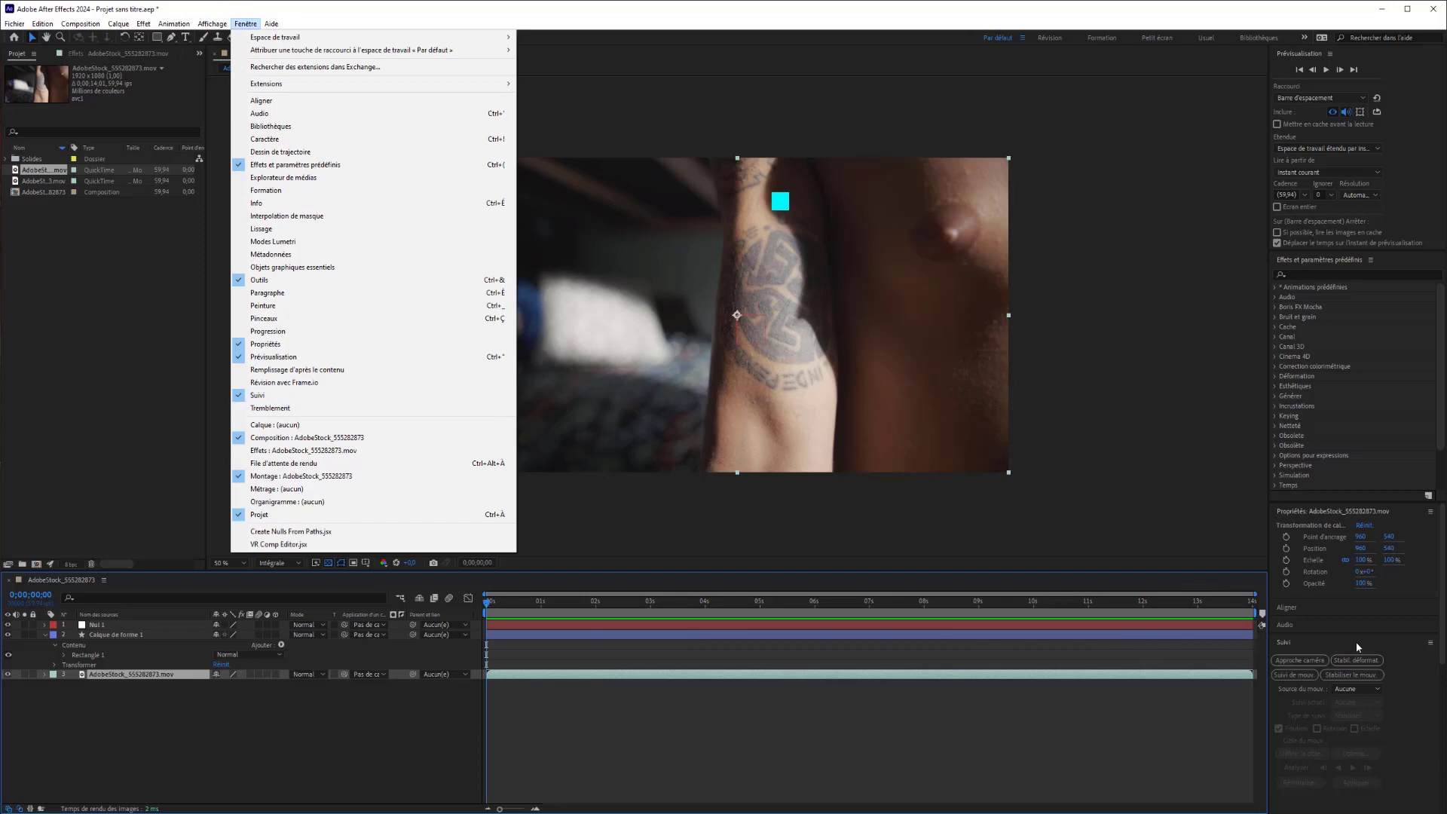
left_click(1310, 261)
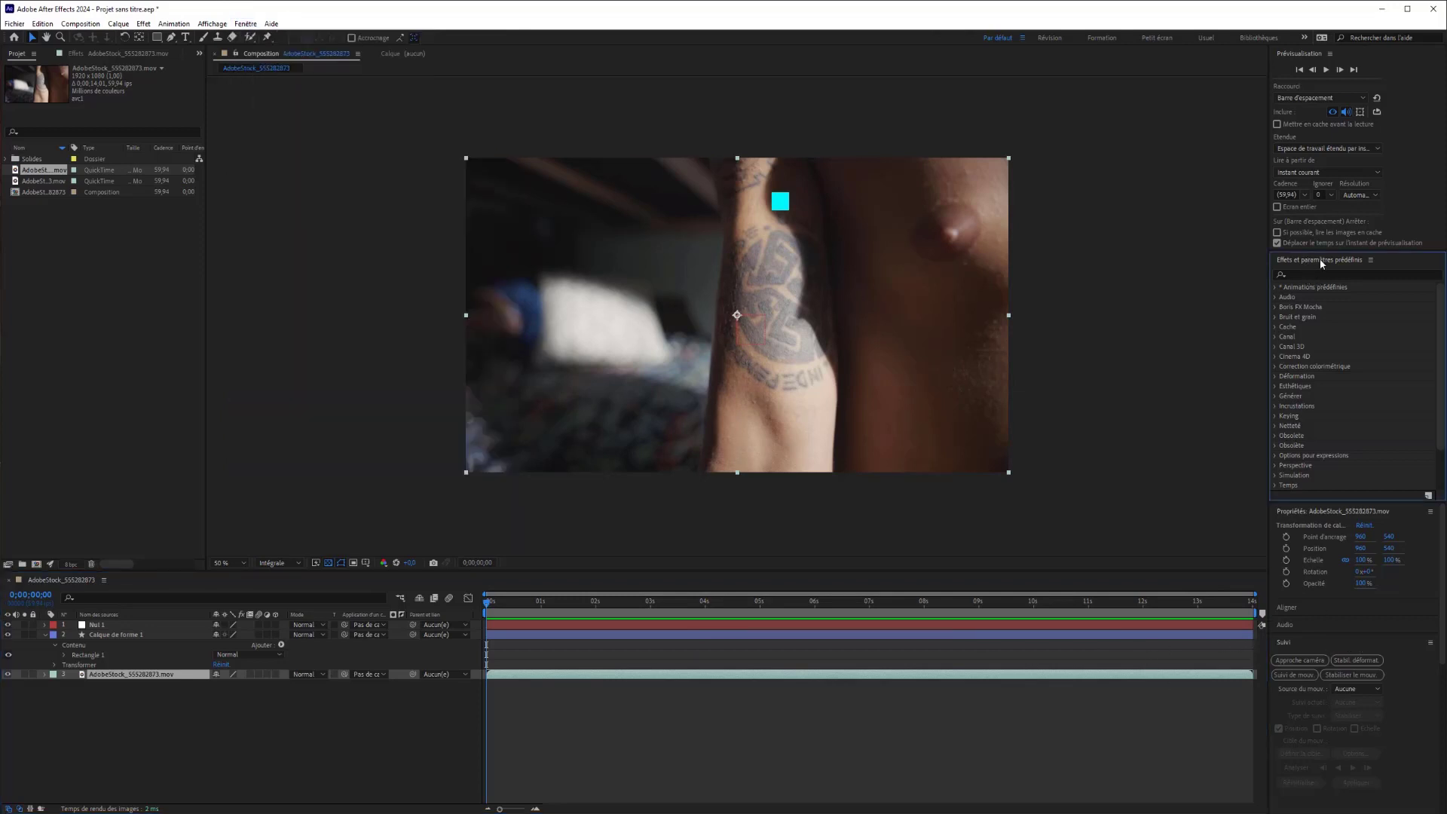
double_click(1316, 261)
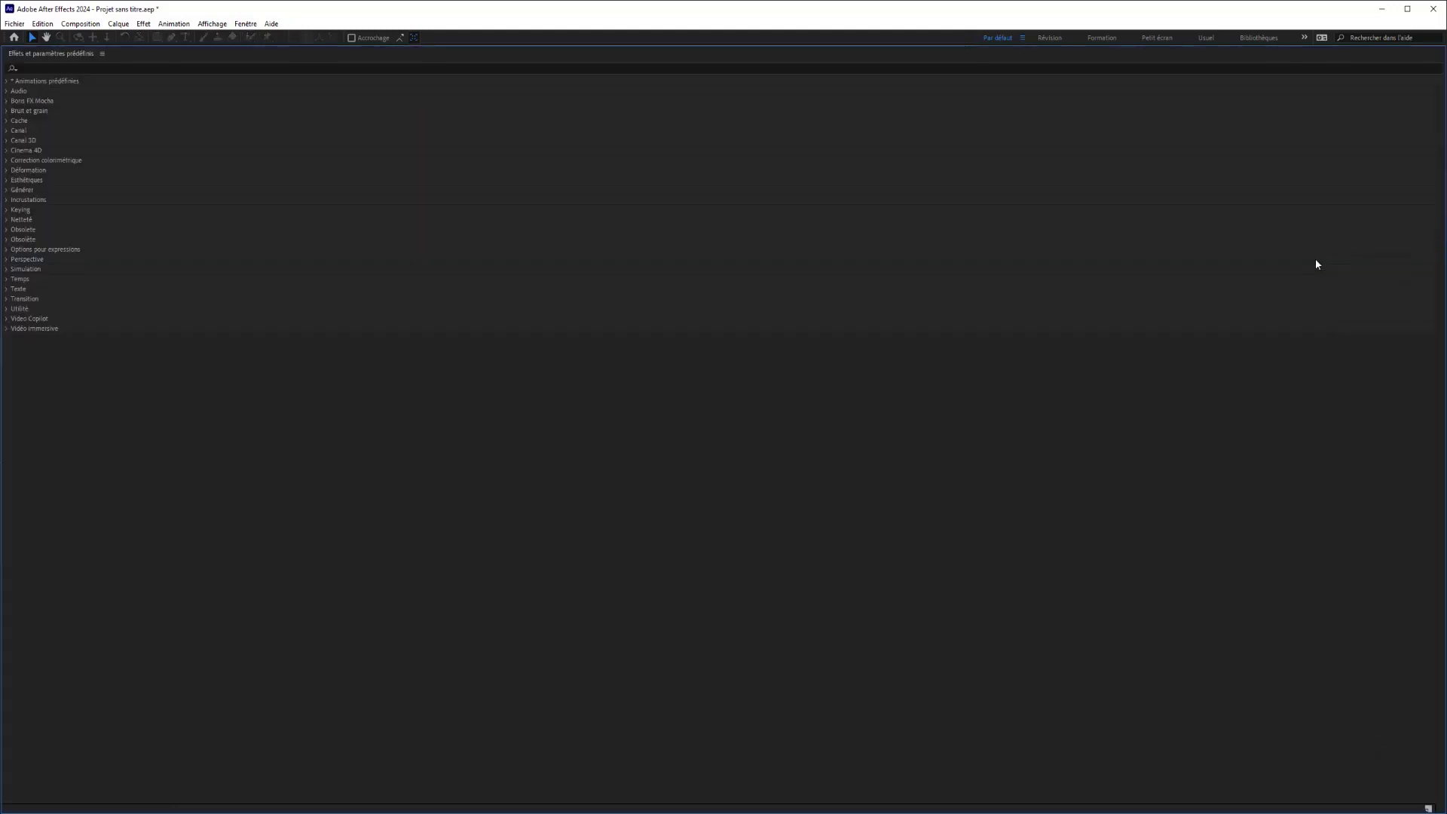
- Reset the Par défaut workspace to its saved layout
left_click(246, 23)
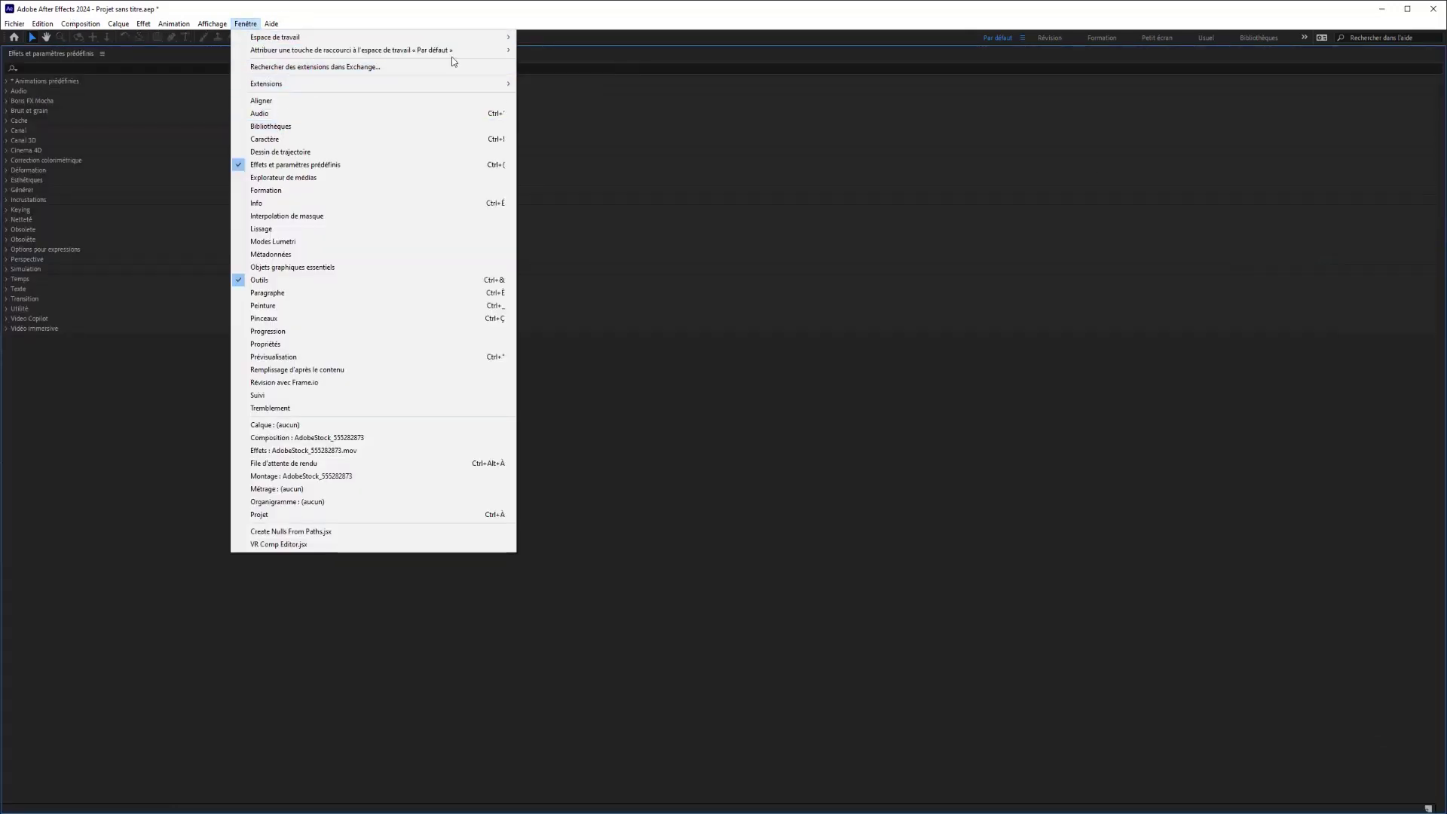
mouse_move(466, 33)
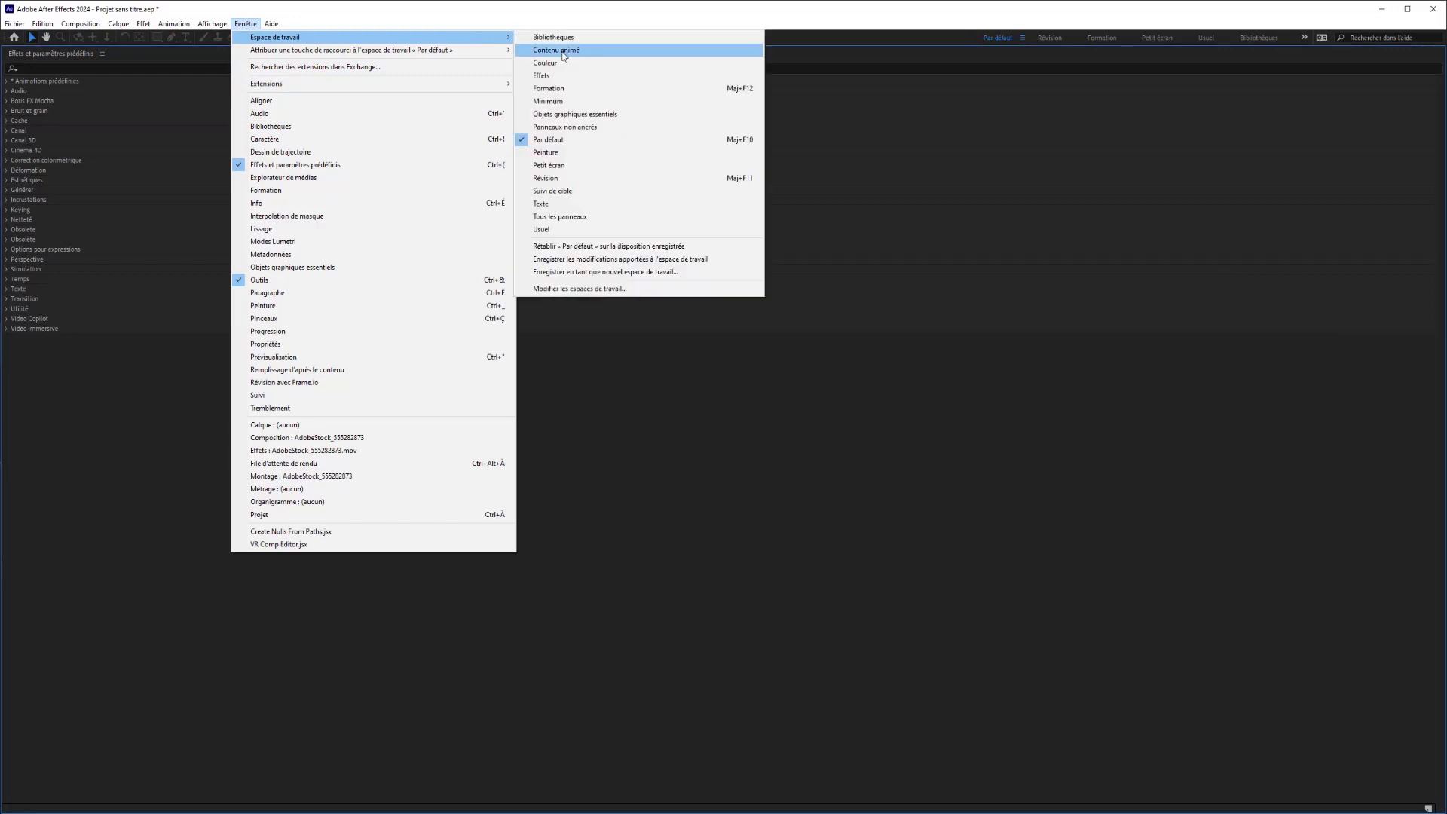
left_click(604, 248)
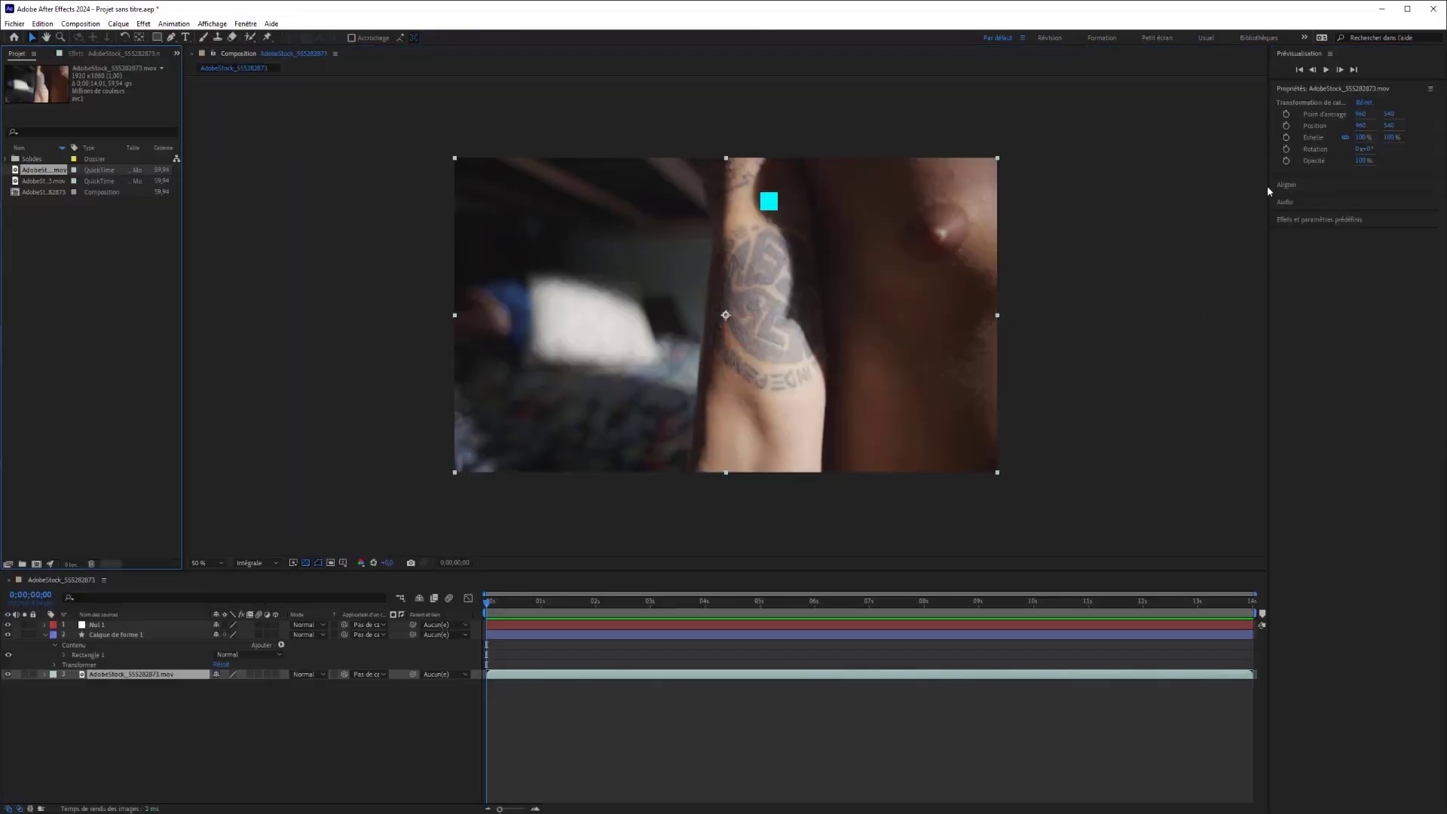
left_click(246, 24)
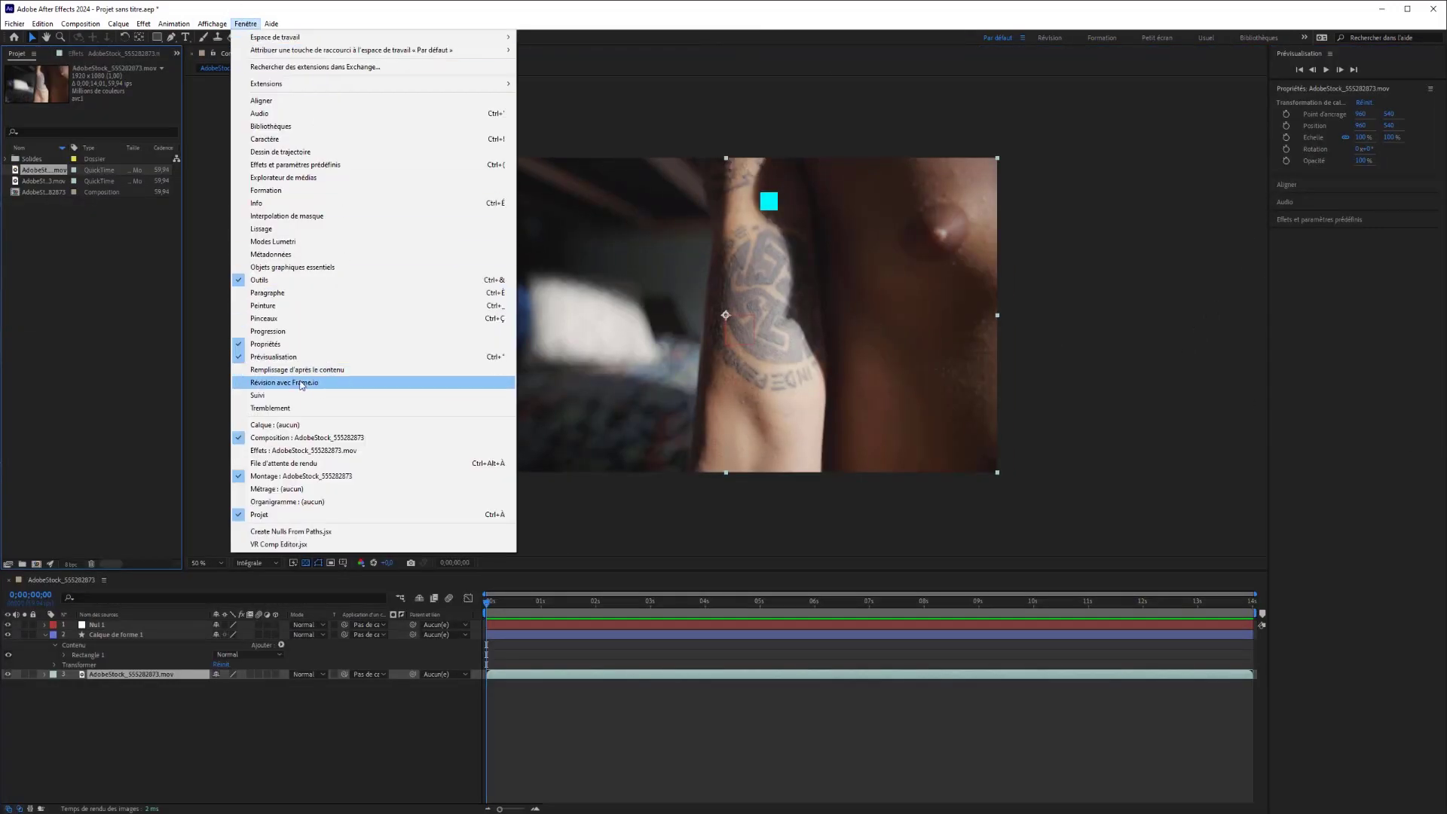
- Show the Suivi panel and start a motion track on the stock video with Point de suivi 1
left_click(276, 397)
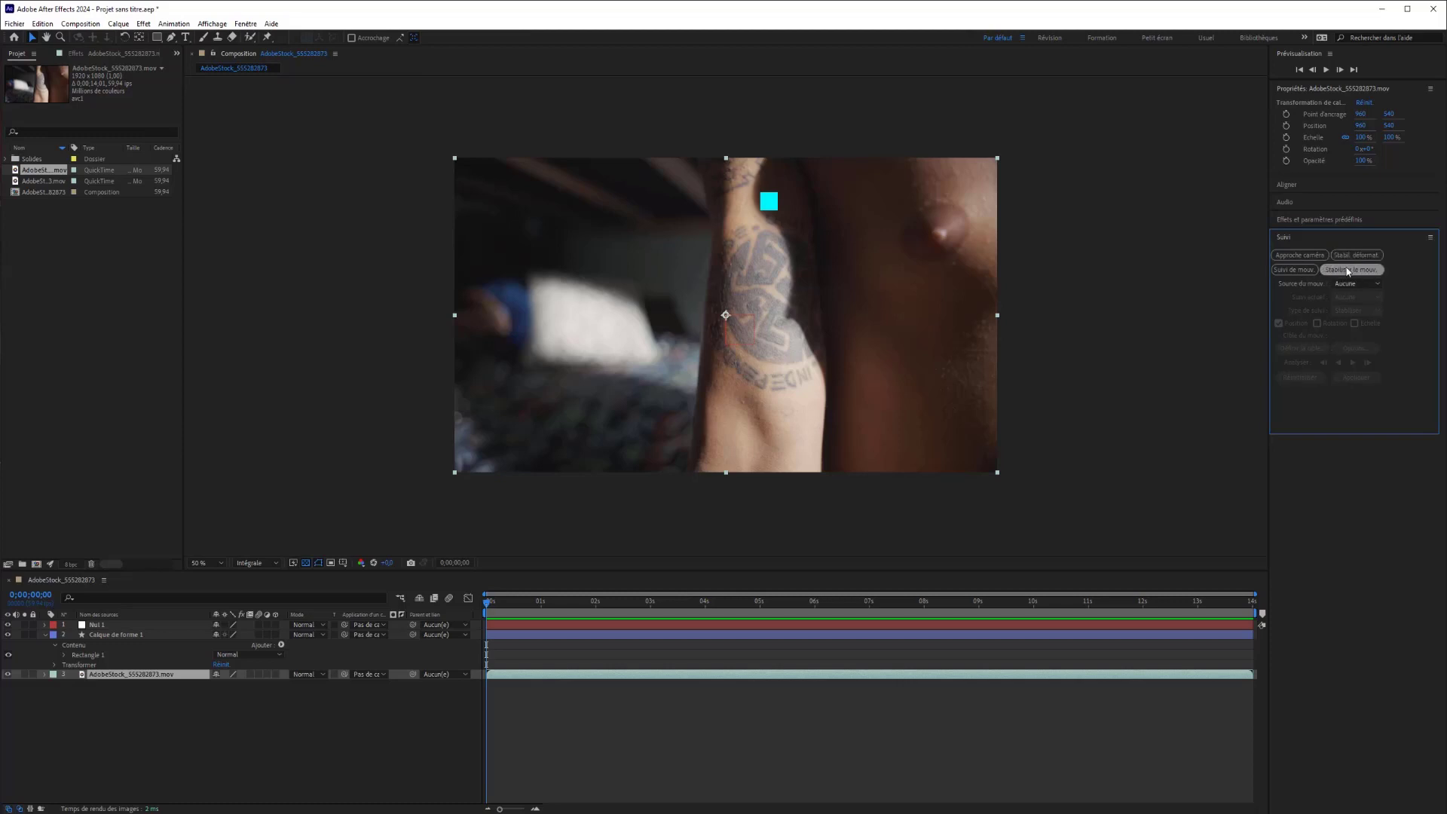
left_click(1309, 274)
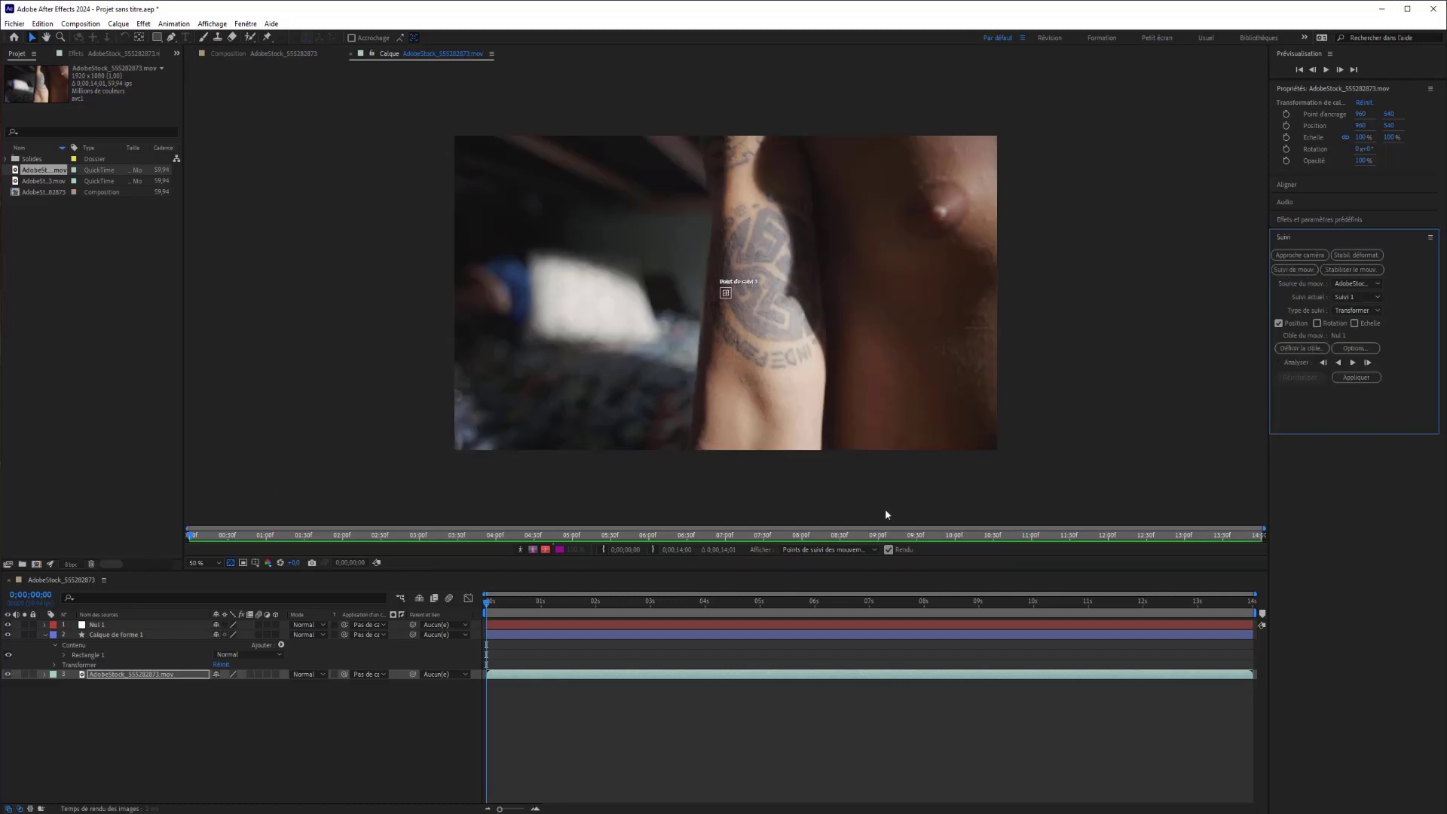
- Keep the stock video as the motion source and Transform as the track type, and enable Rotation and Scale
left_click(1353, 285)
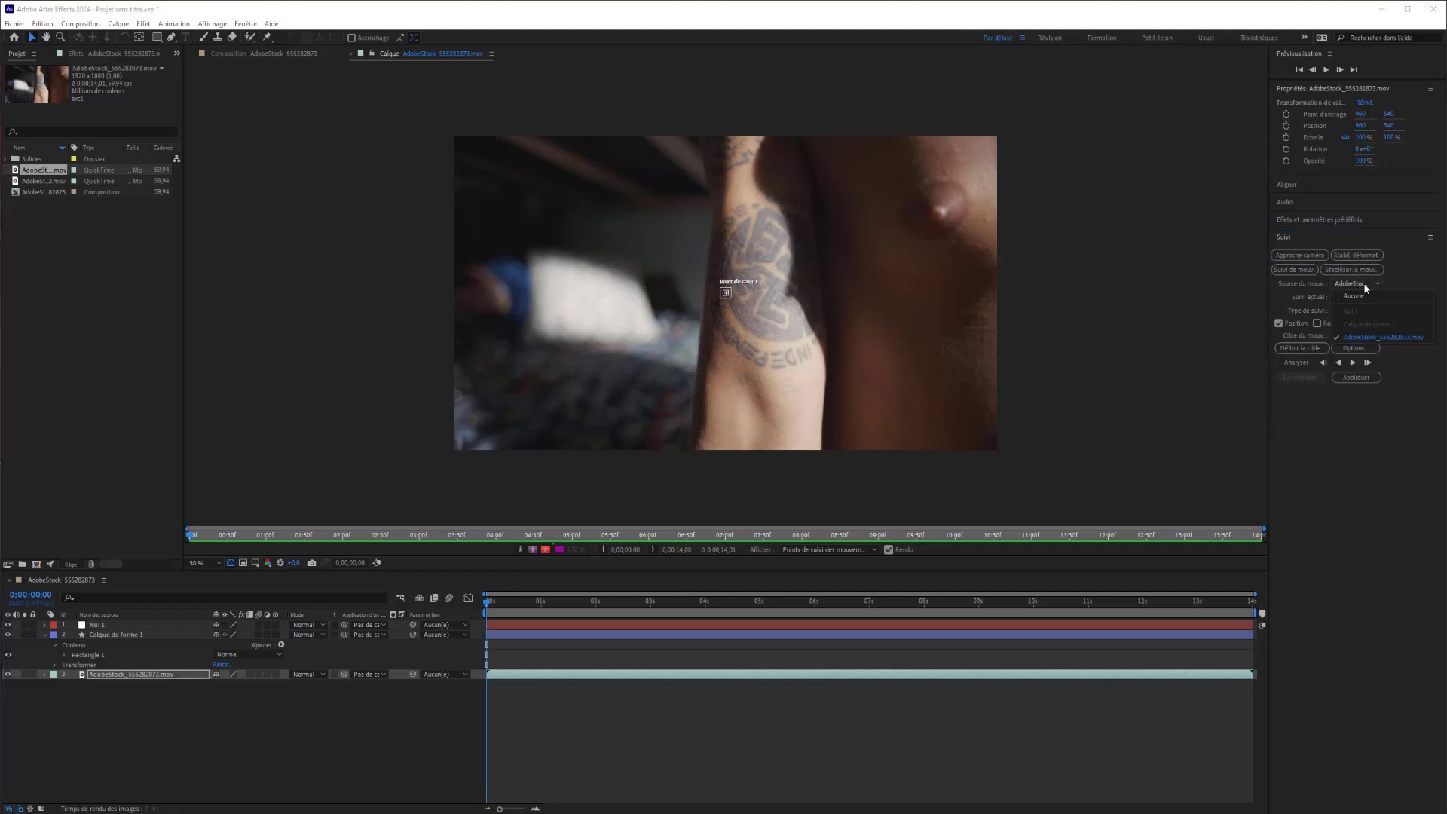
left_click(1351, 286)
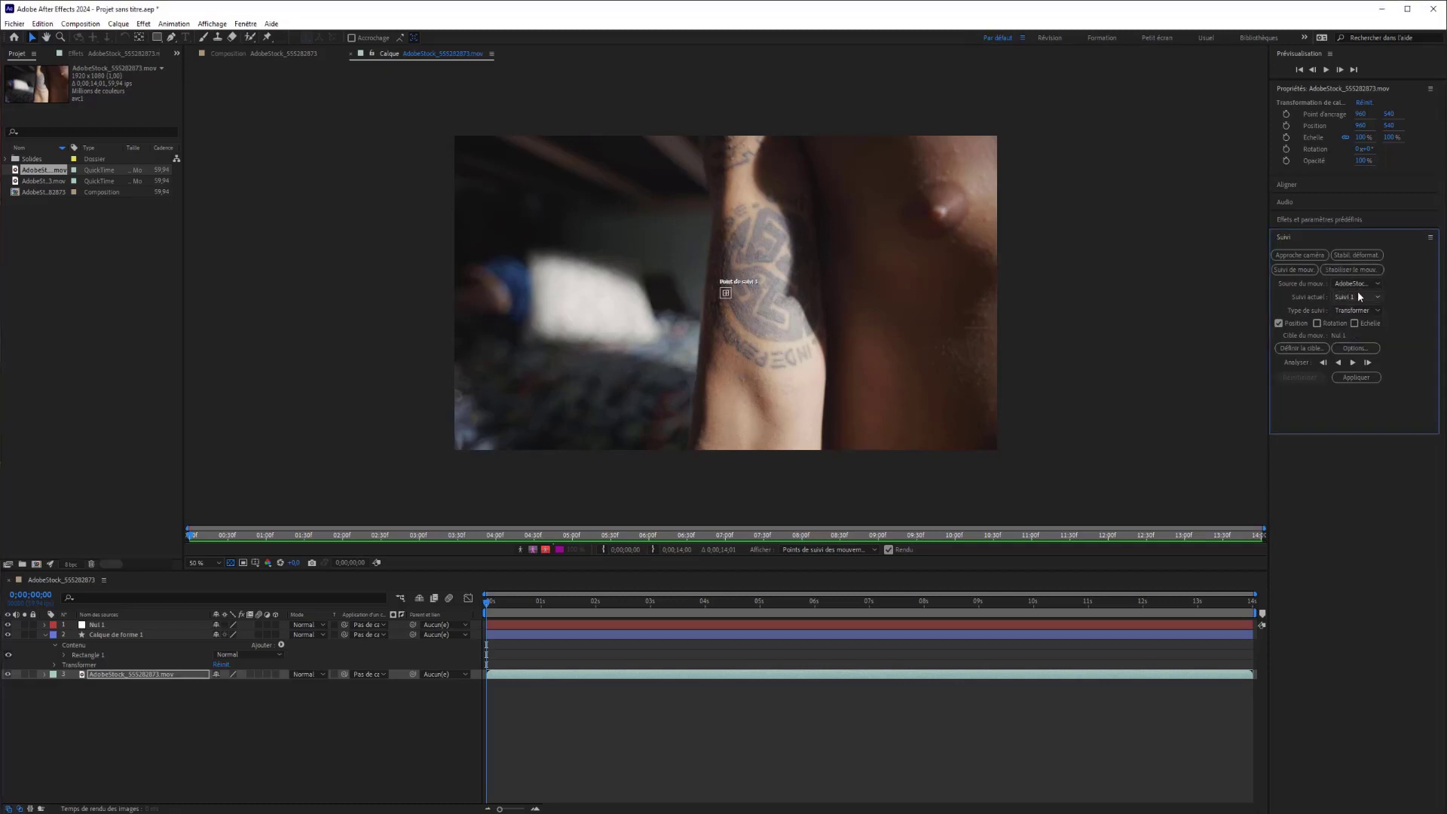
left_click(1362, 298)
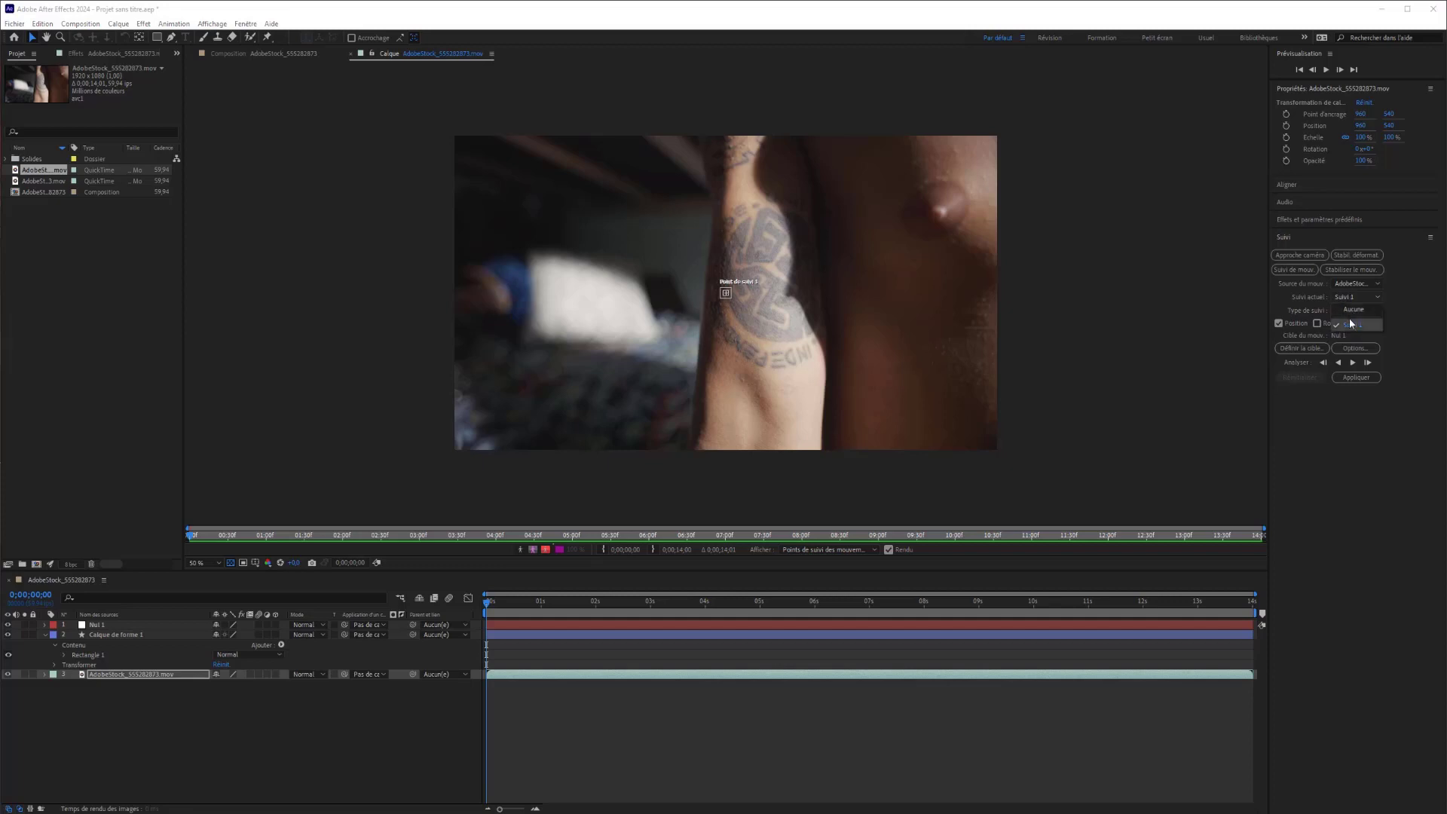
left_click(1373, 309)
left_click(1350, 310)
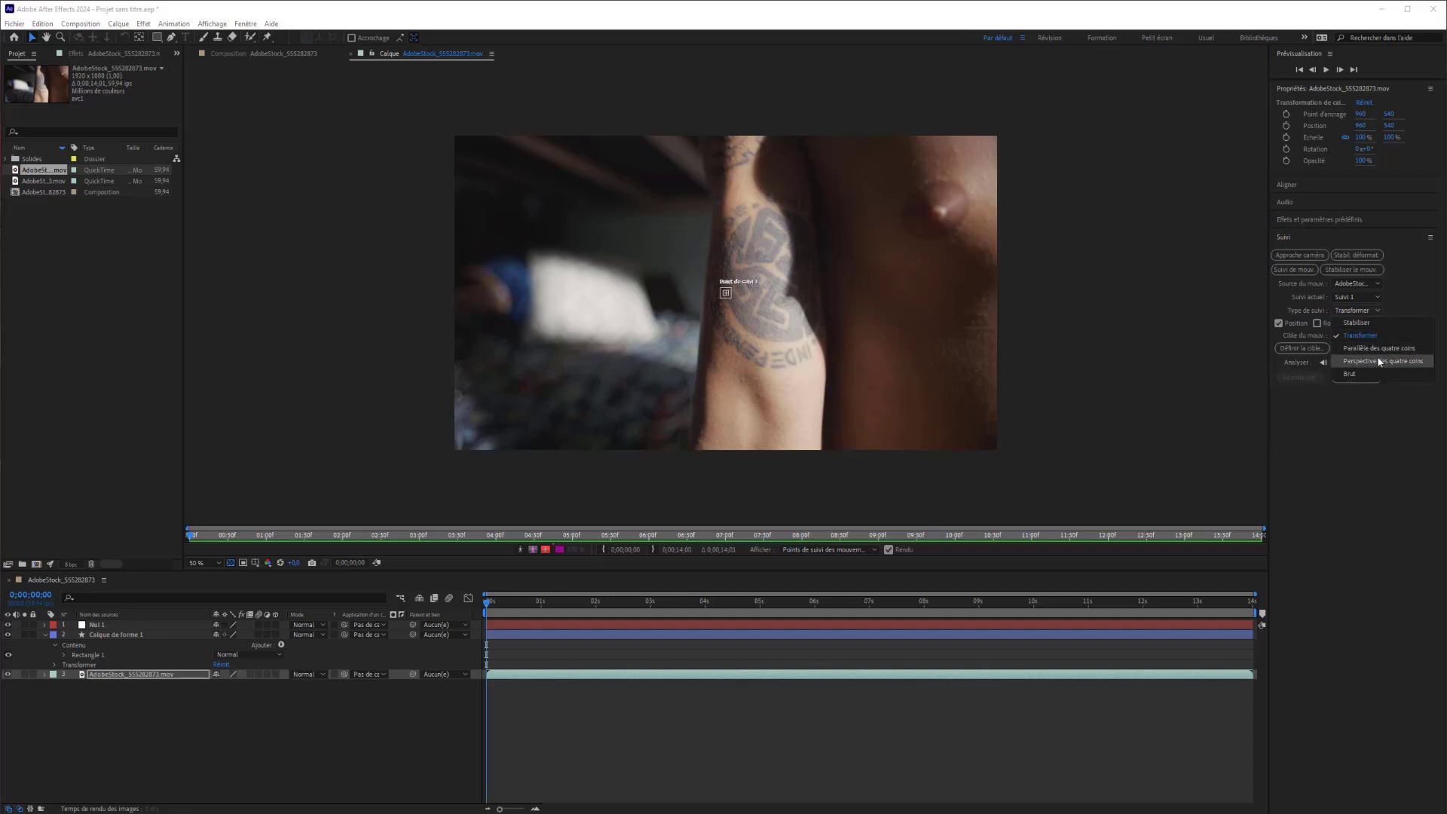
left_click(1407, 309)
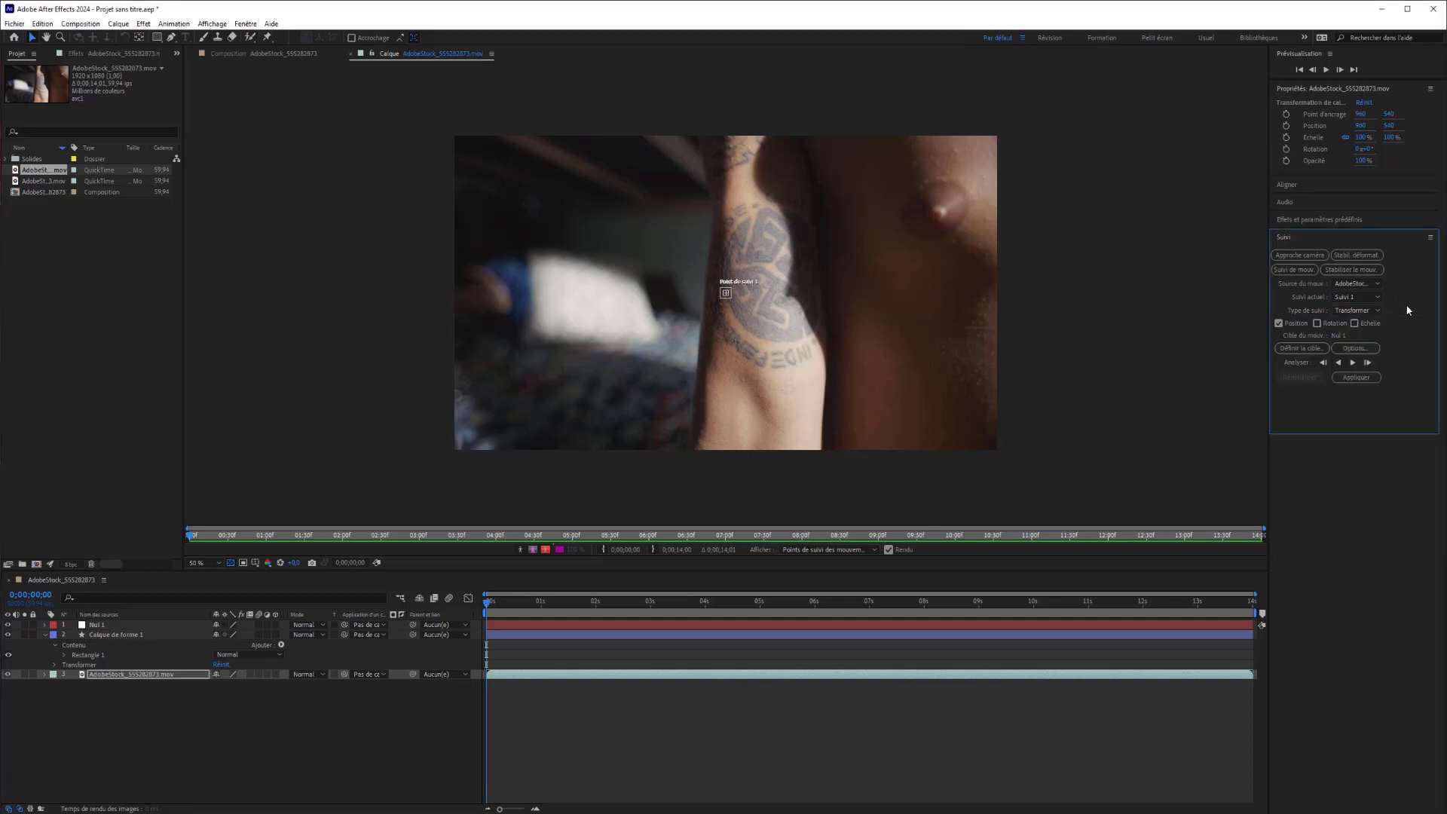
left_click(1327, 325)
- Move Track Points 1 and 2 onto distinct marks of the tattoo
left_click(728, 293)
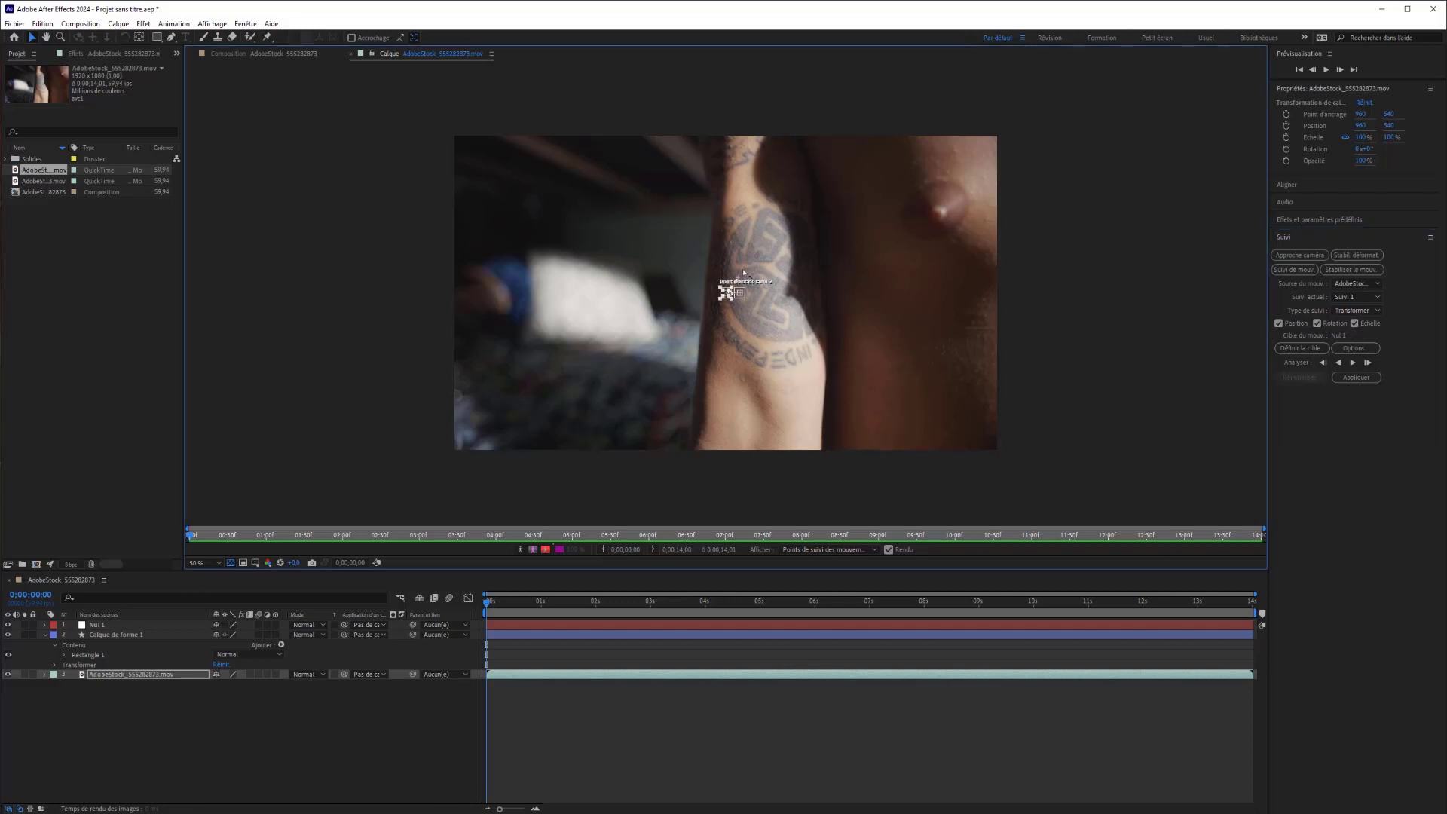
left_click(748, 281)
scroll(728, 293, "up", 1)
scroll(731, 292, "up", 1)
scroll(734, 290, "down", 1)
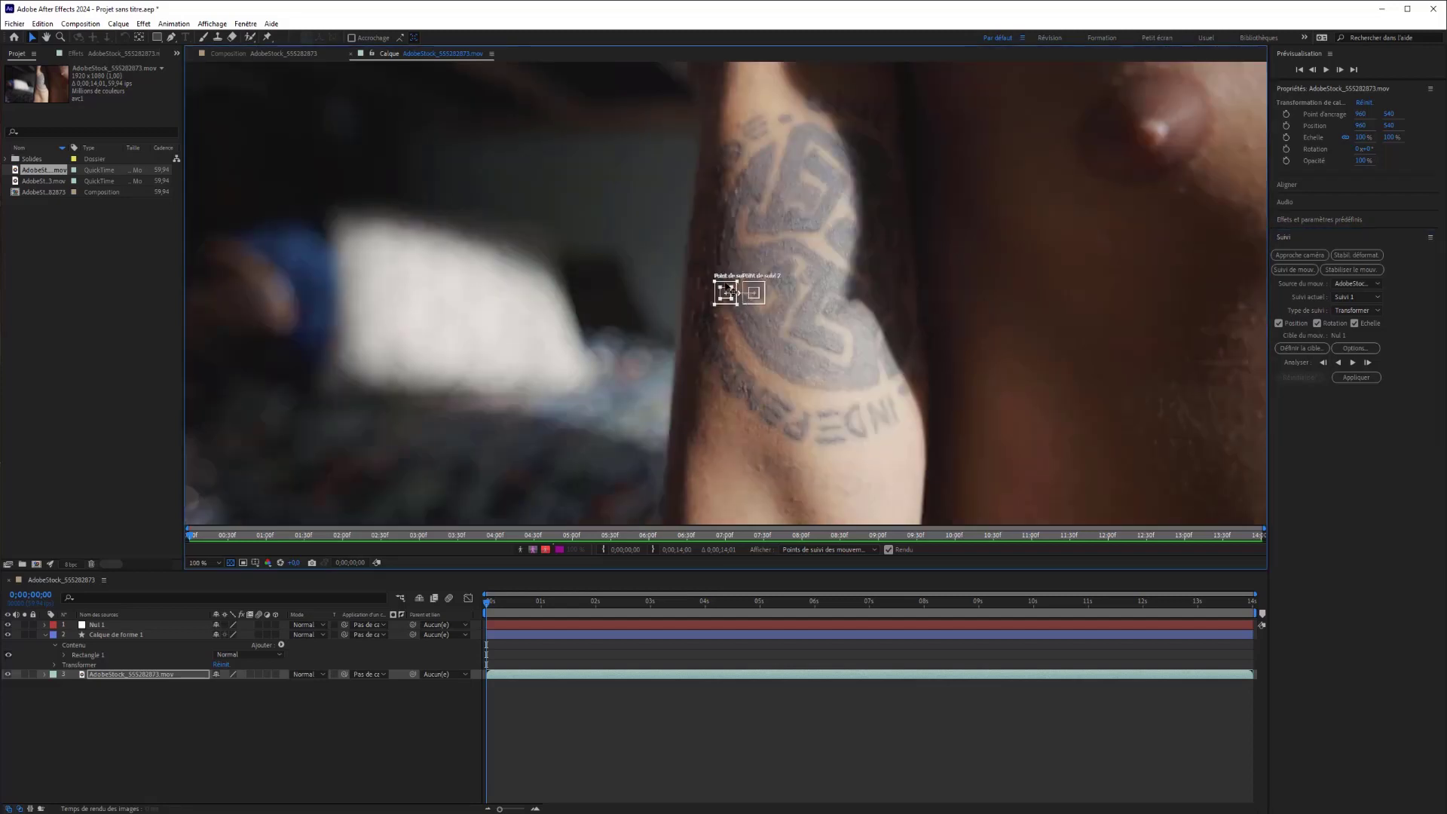
left_click_drag(728, 292, 781, 213)
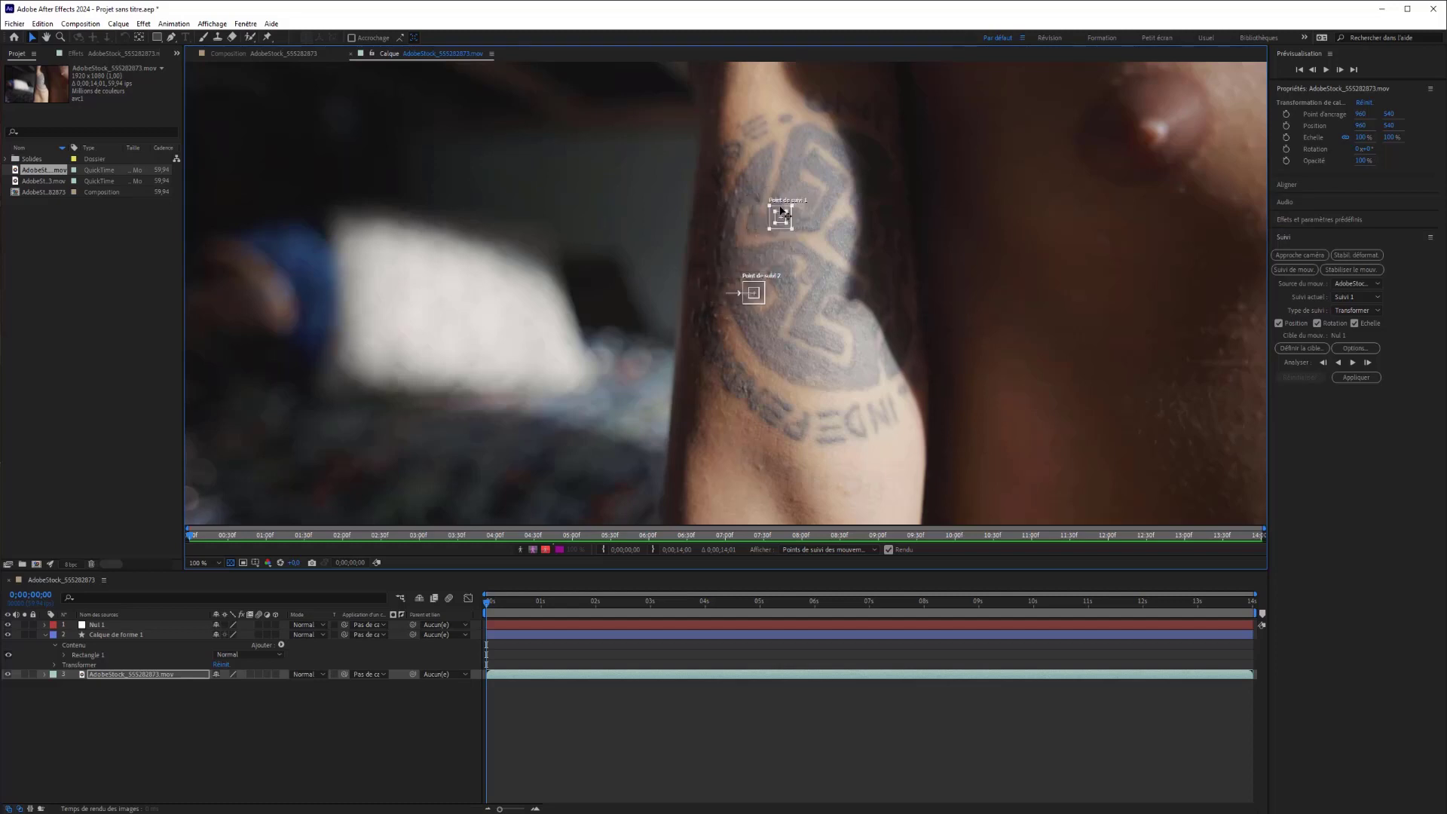
left_click_drag(757, 303, 744, 322)
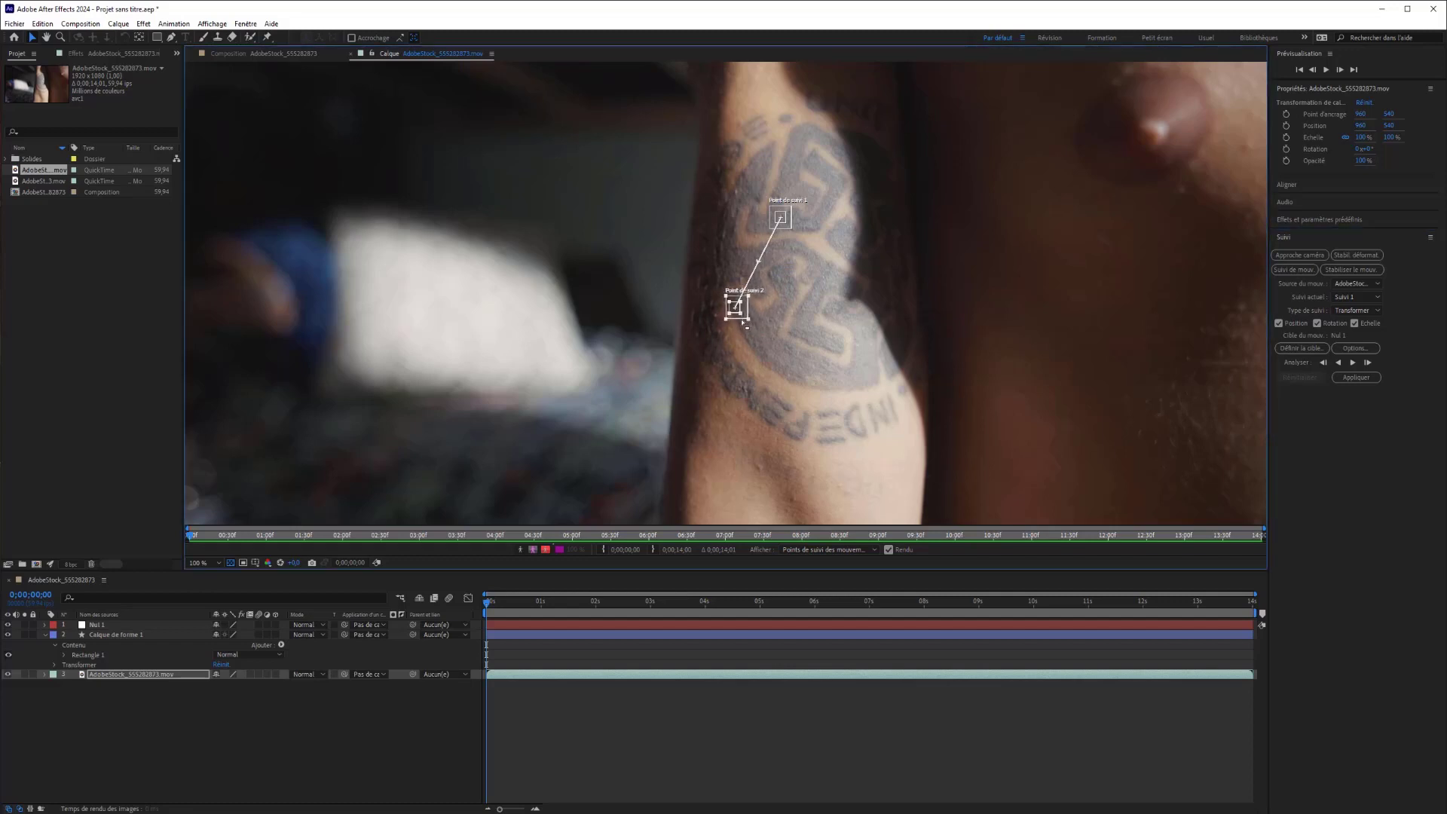
- Fine-tune Track Point 2 on the tattoo and shift Track Point 1 left and down
left_click(743, 320)
left_click(743, 319)
left_click_drag(734, 315, 732, 316)
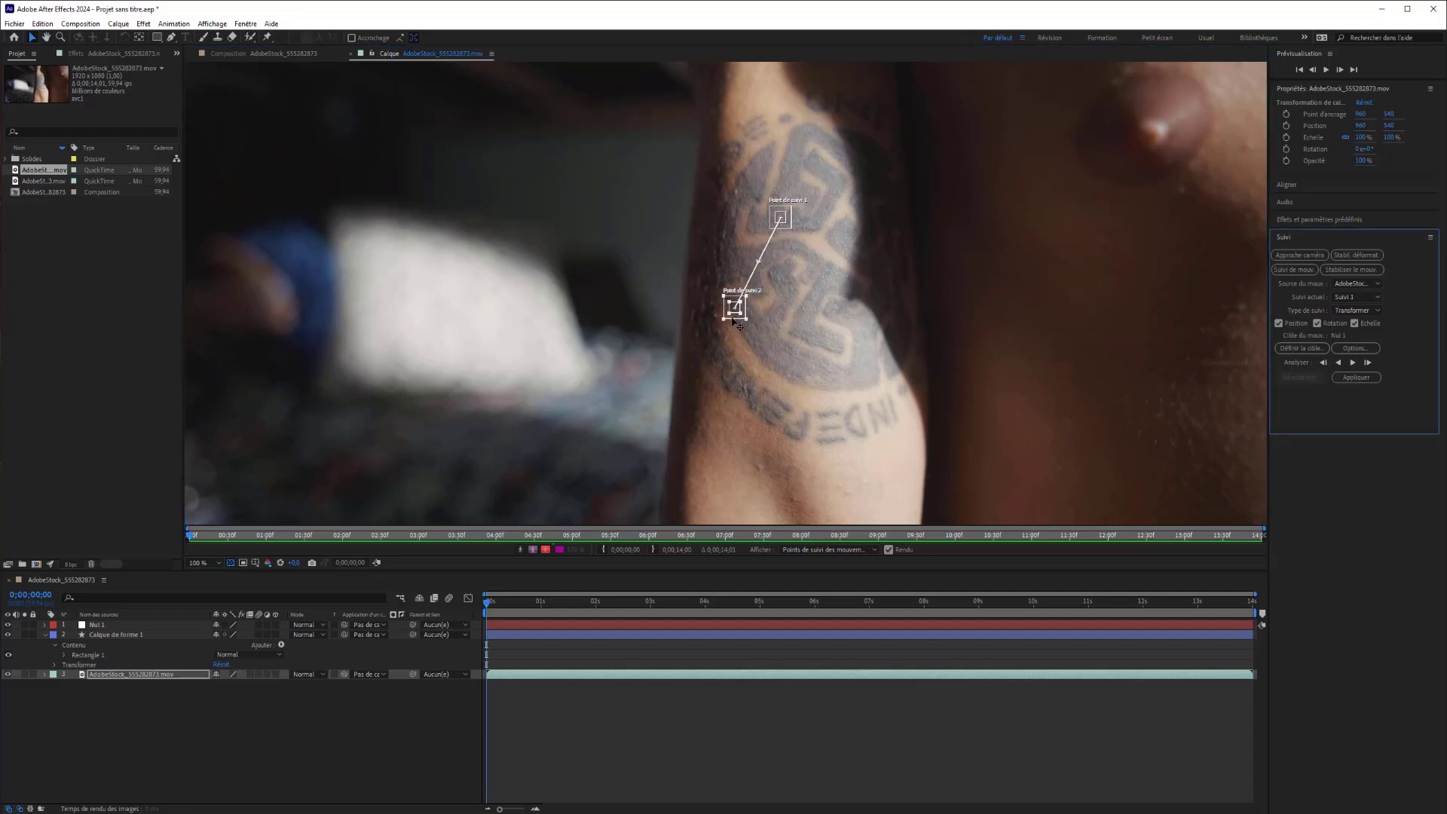
left_click(735, 322)
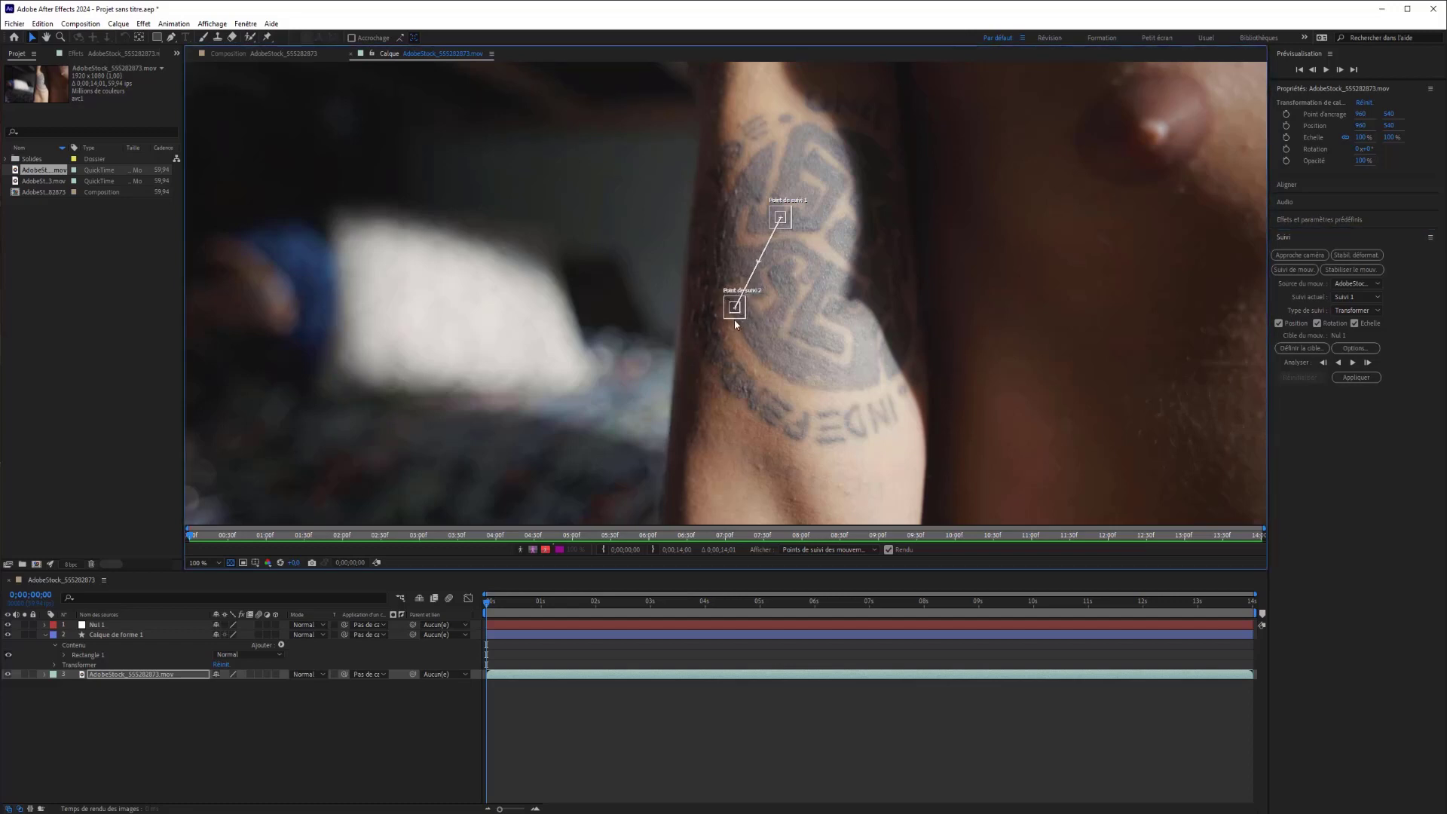
left_click(735, 320)
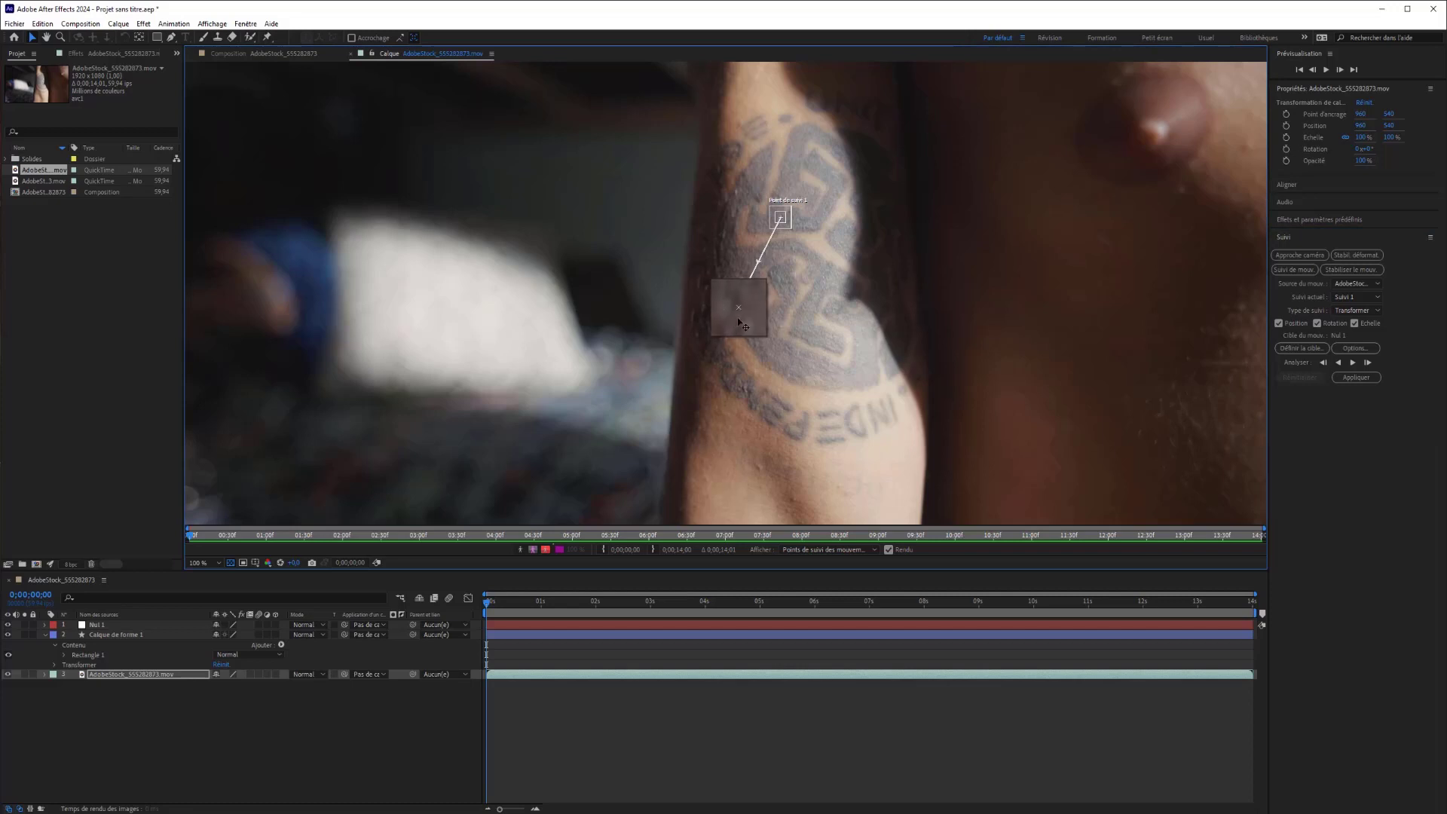
left_click_drag(735, 321, 739, 322)
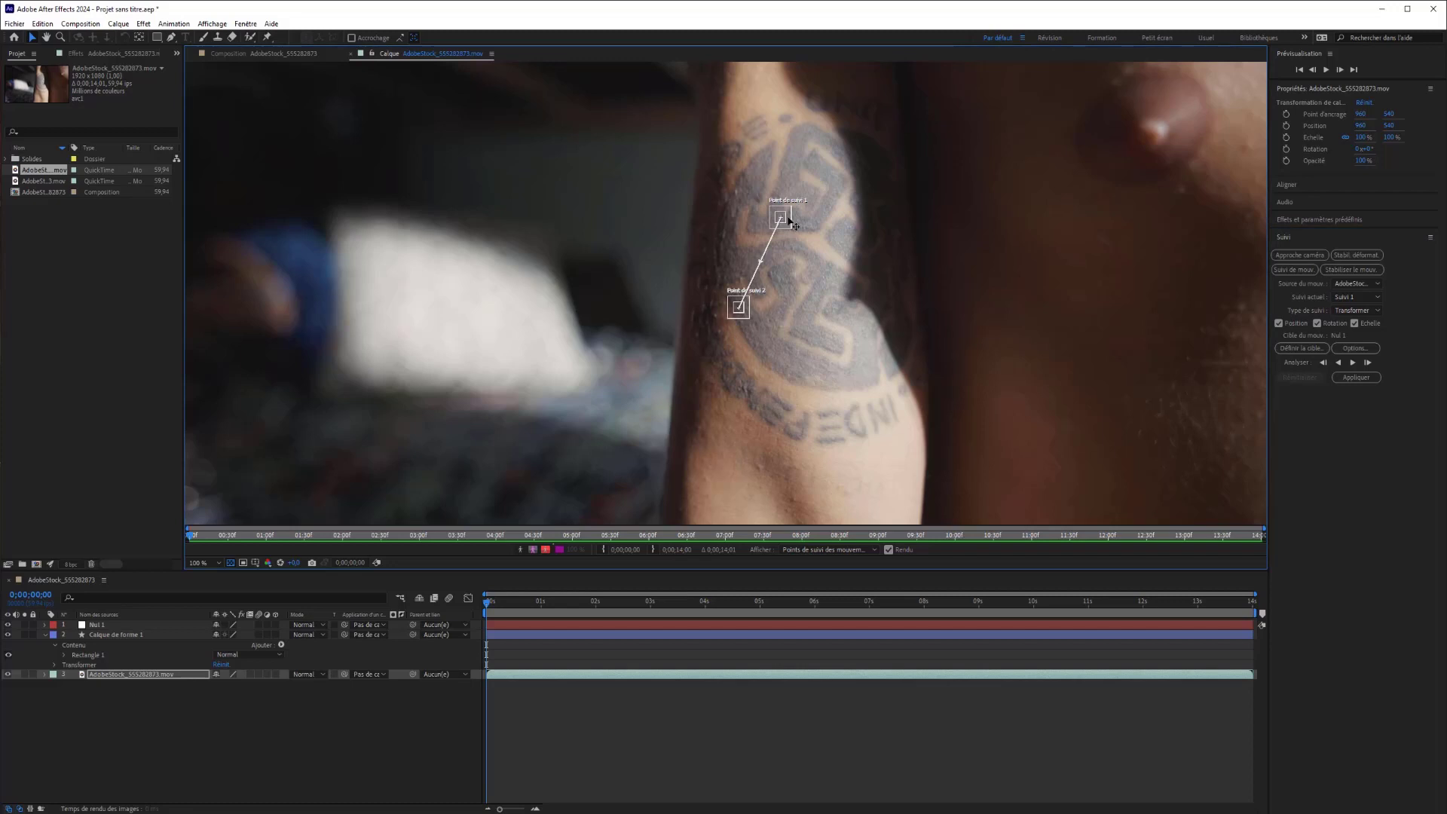
left_click_drag(790, 217, 769, 224)
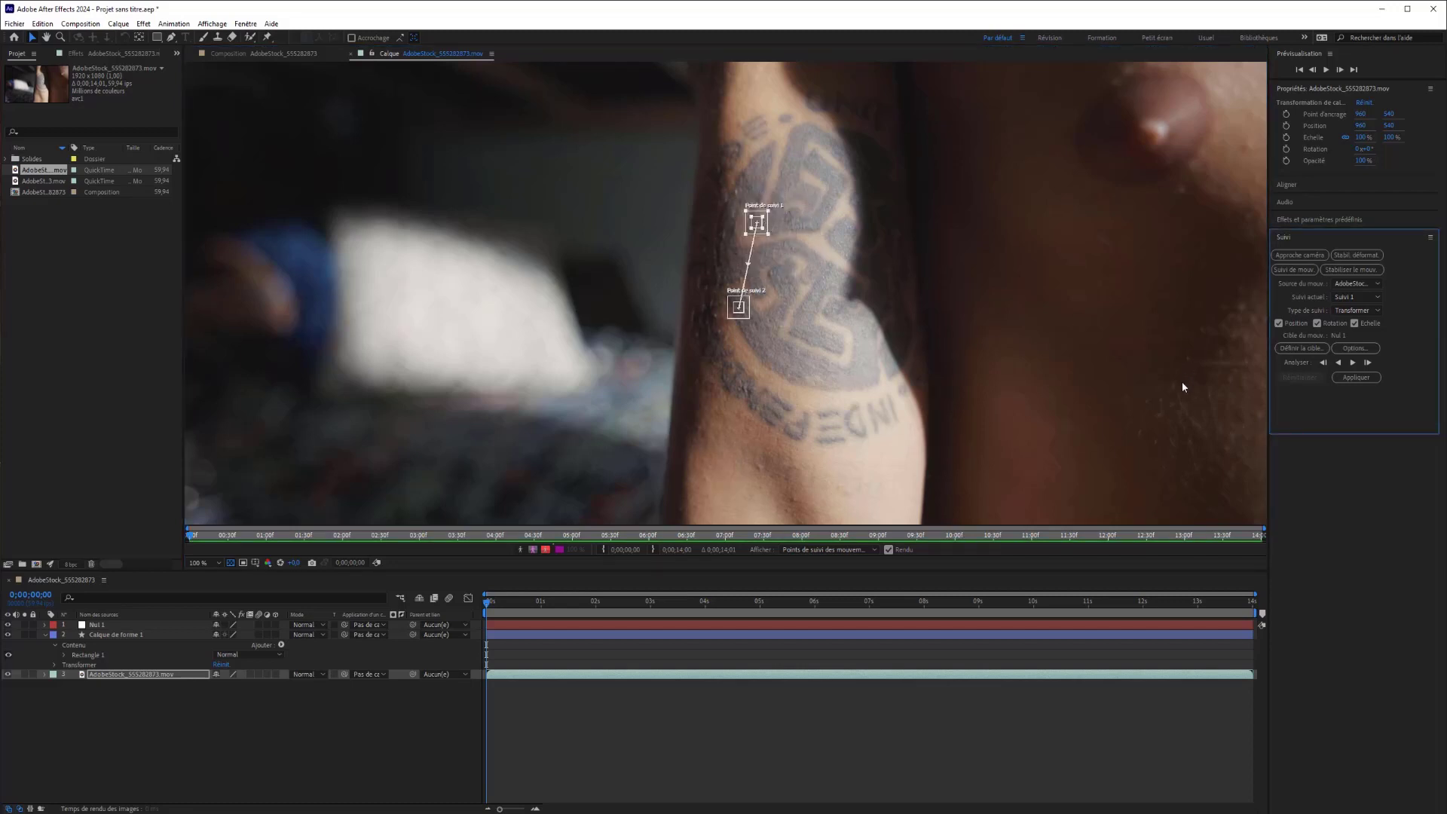
- Set the motion target to Nul 1
left_click(1301, 349)
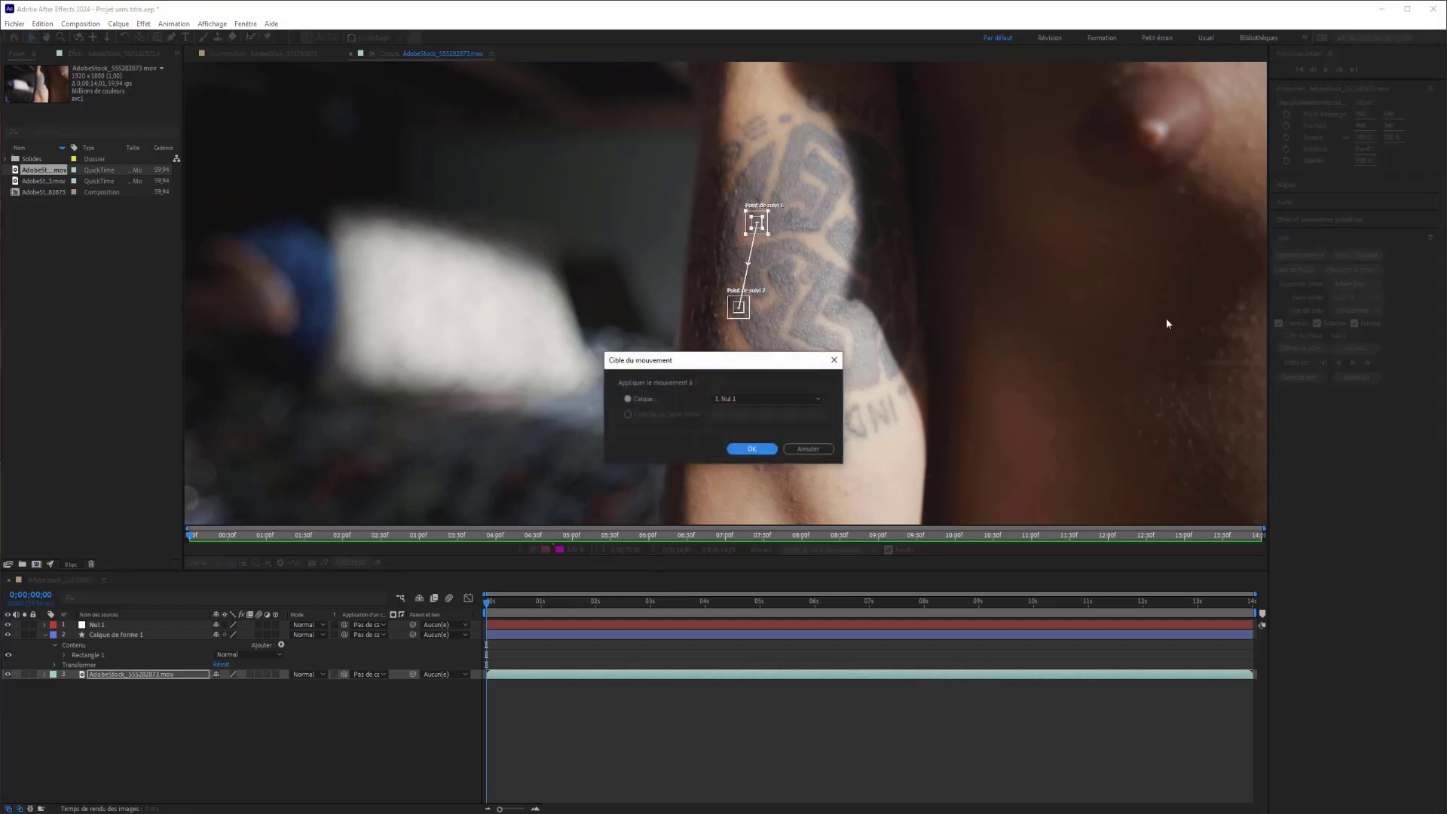
left_click(733, 399)
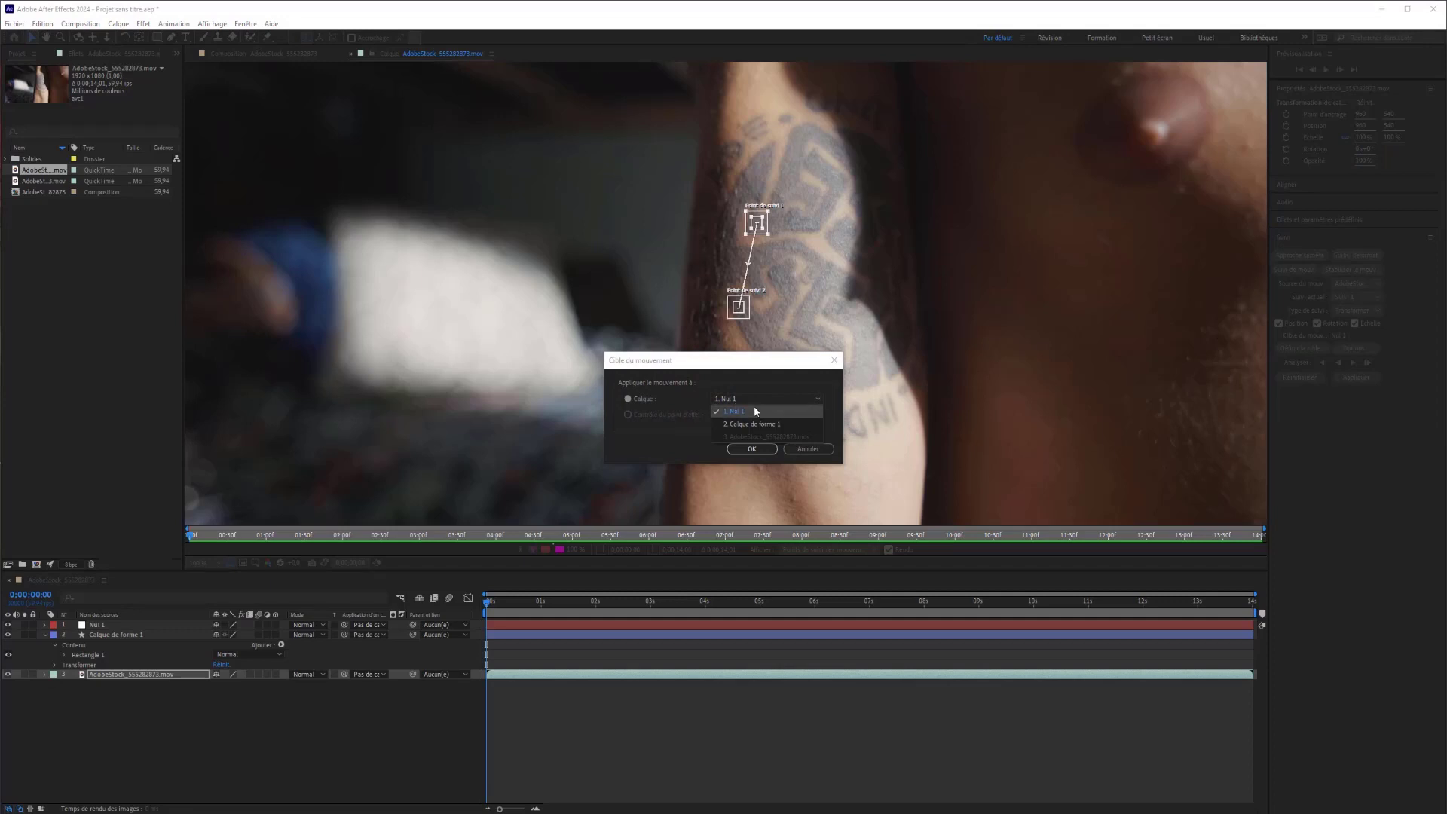
left_click(766, 396)
left_click(753, 449)
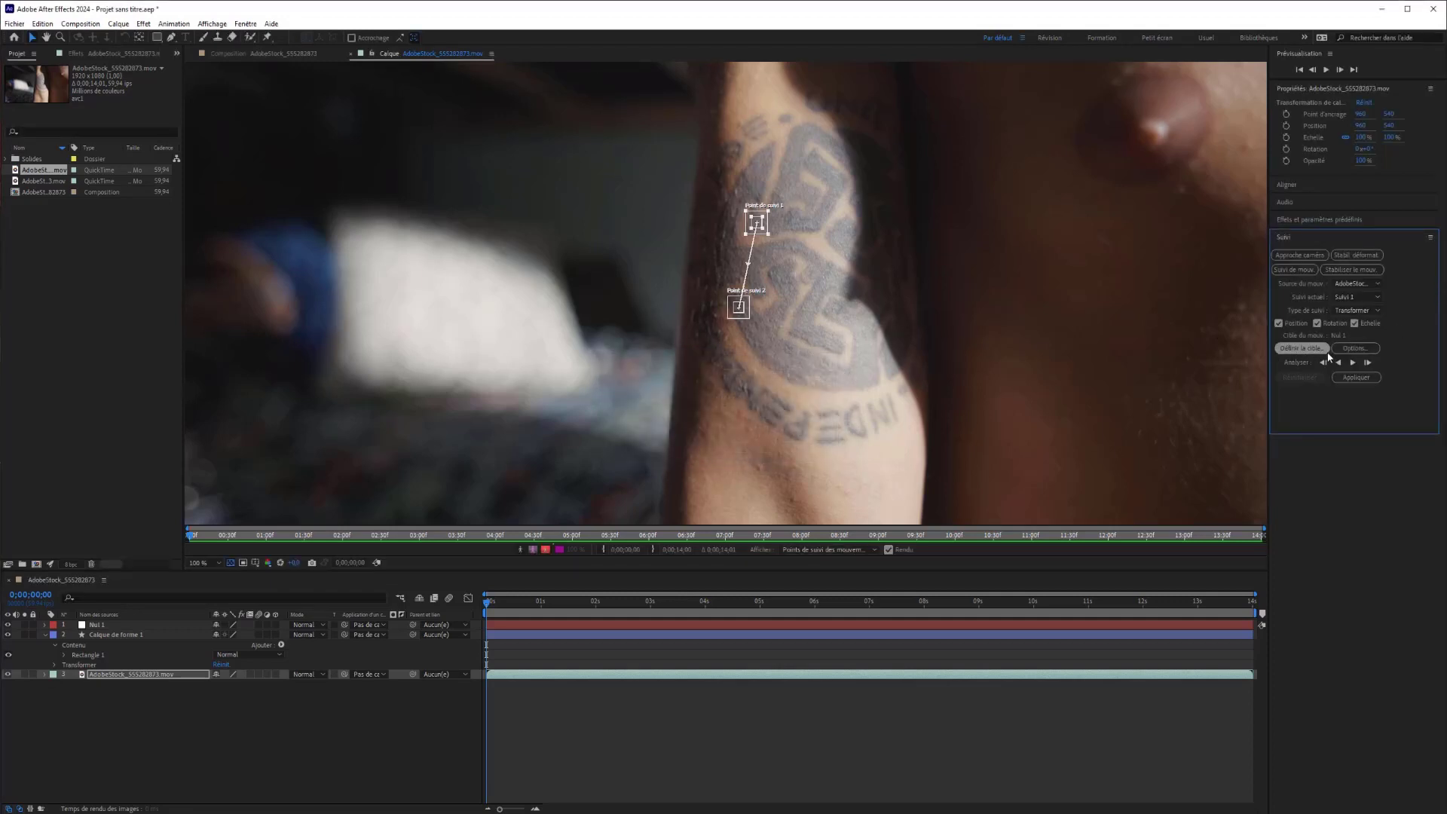
left_click(1355, 349)
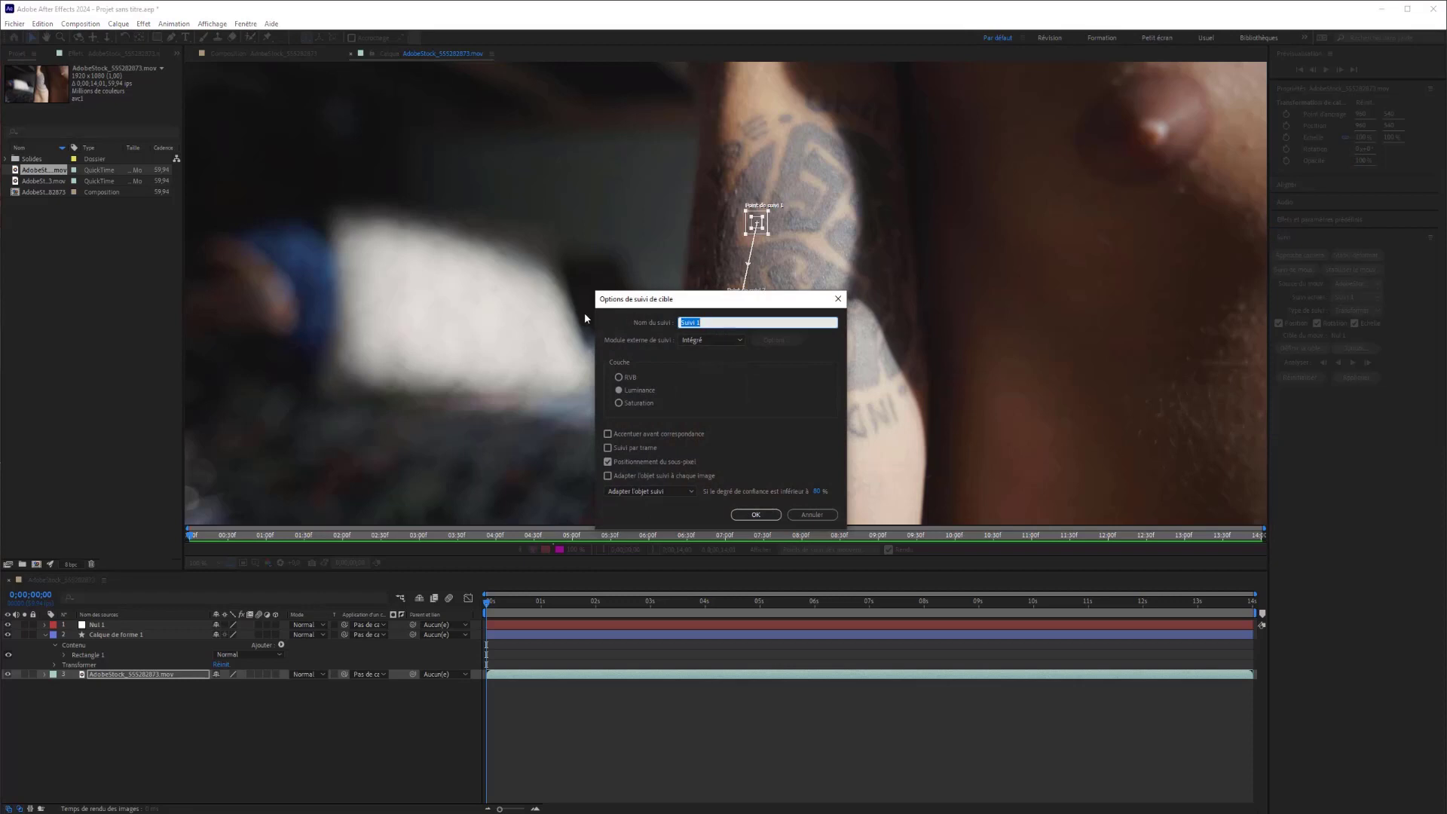
left_click(712, 339)
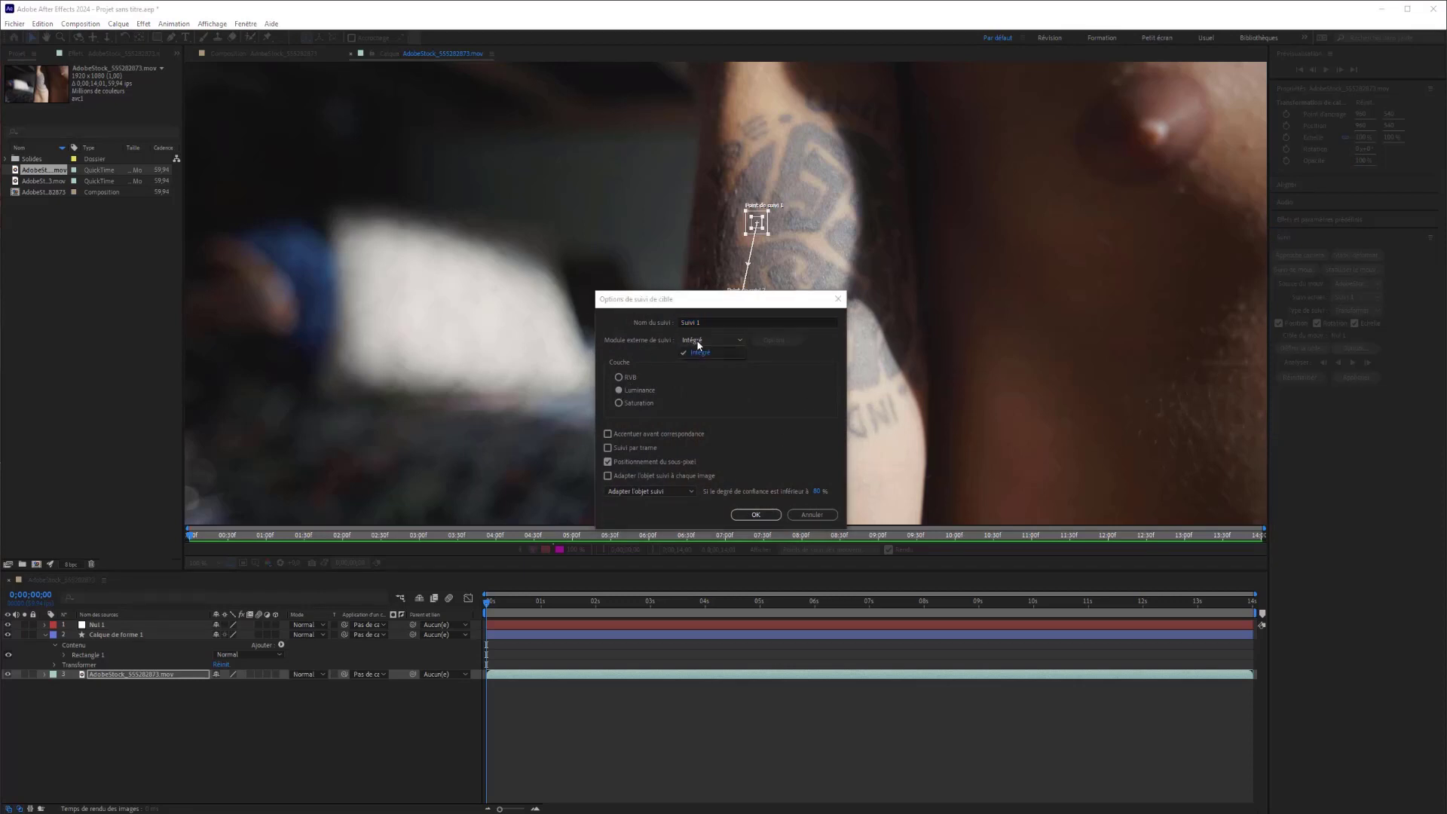
left_click(712, 353)
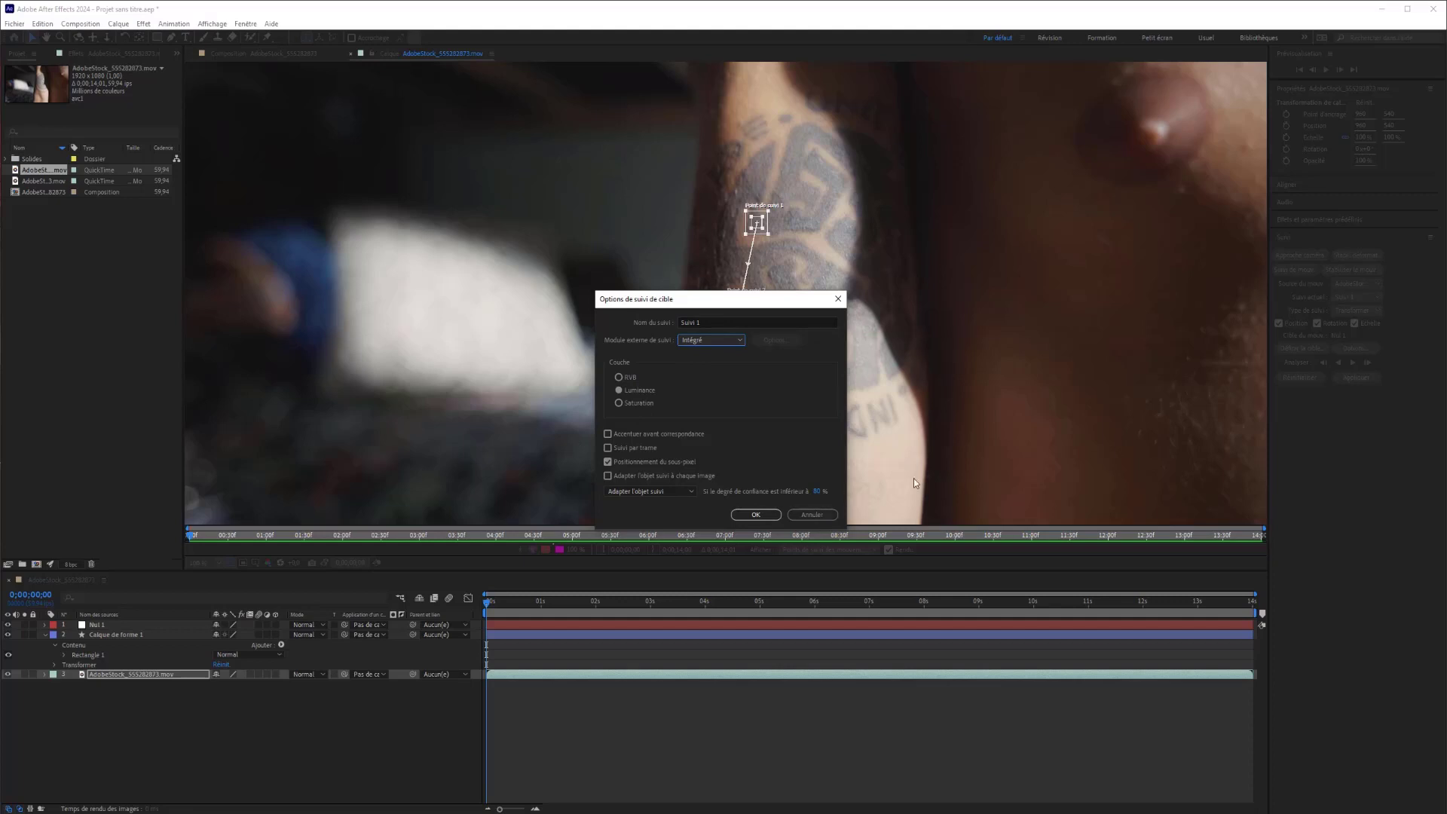
left_click(815, 516)
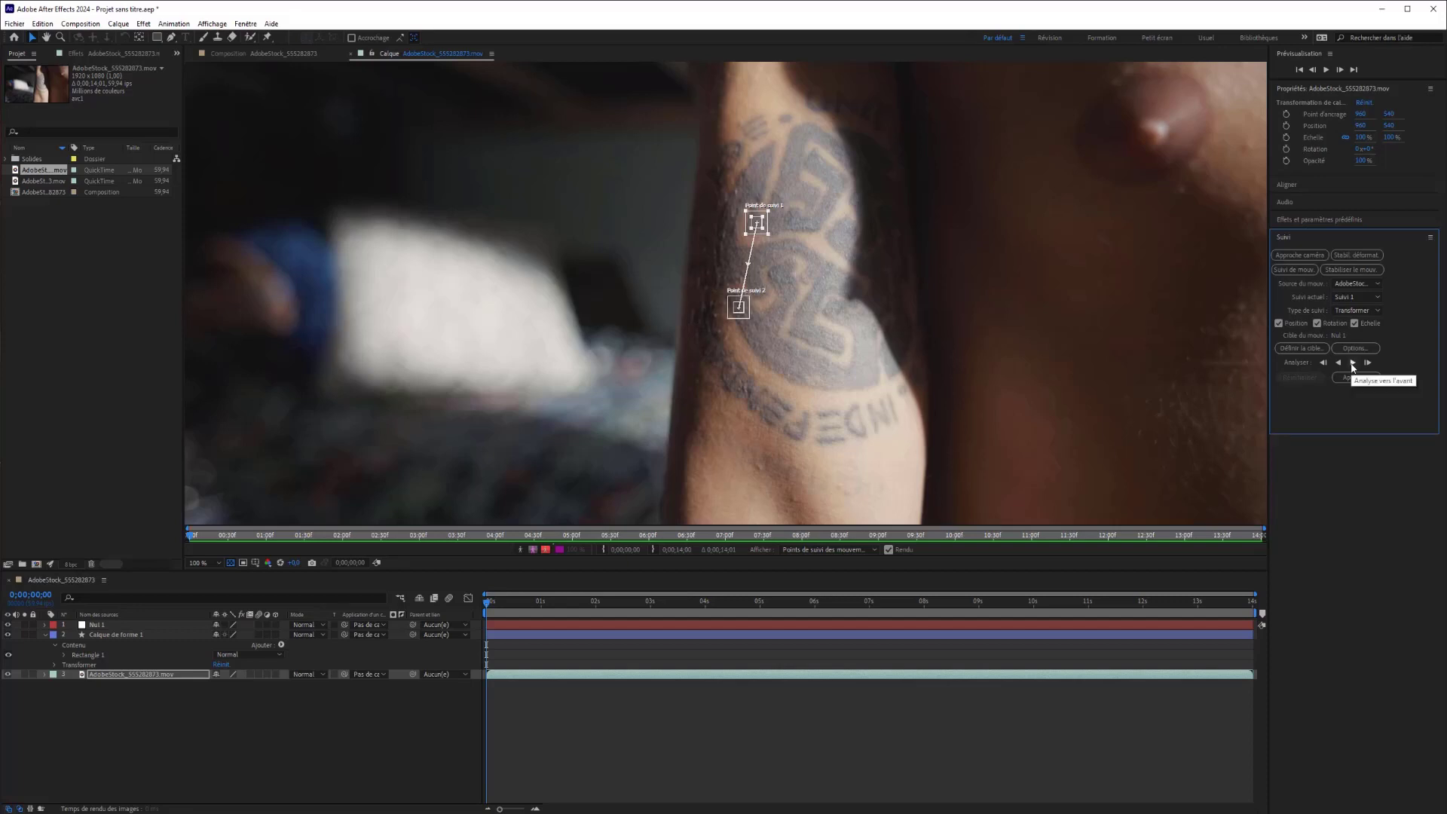
- Analyse three frames forward, then the whole clip, and scrub back to 0;00;00;00
left_click(1369, 364)
left_click(1368, 363)
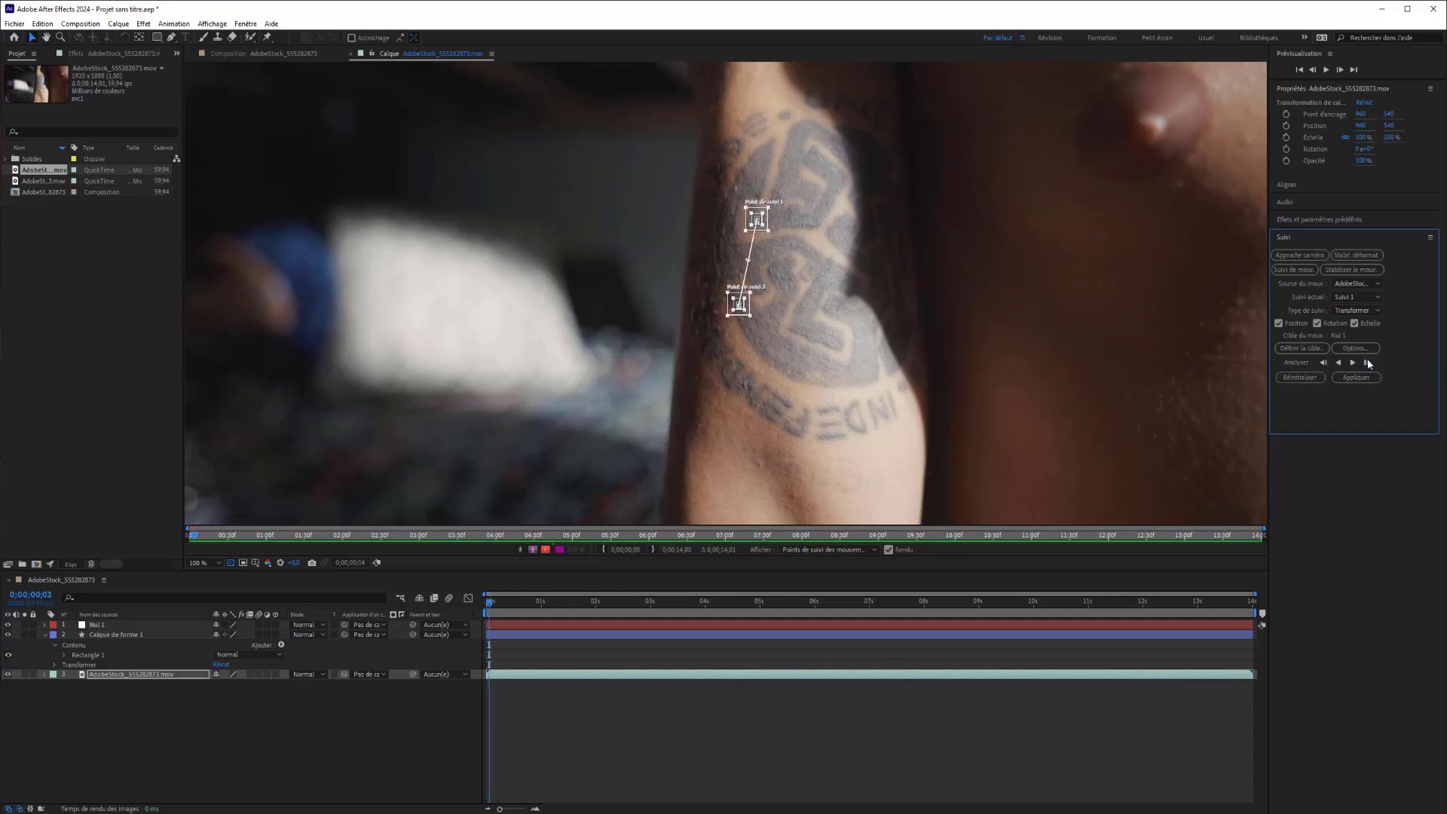
left_click(1369, 363)
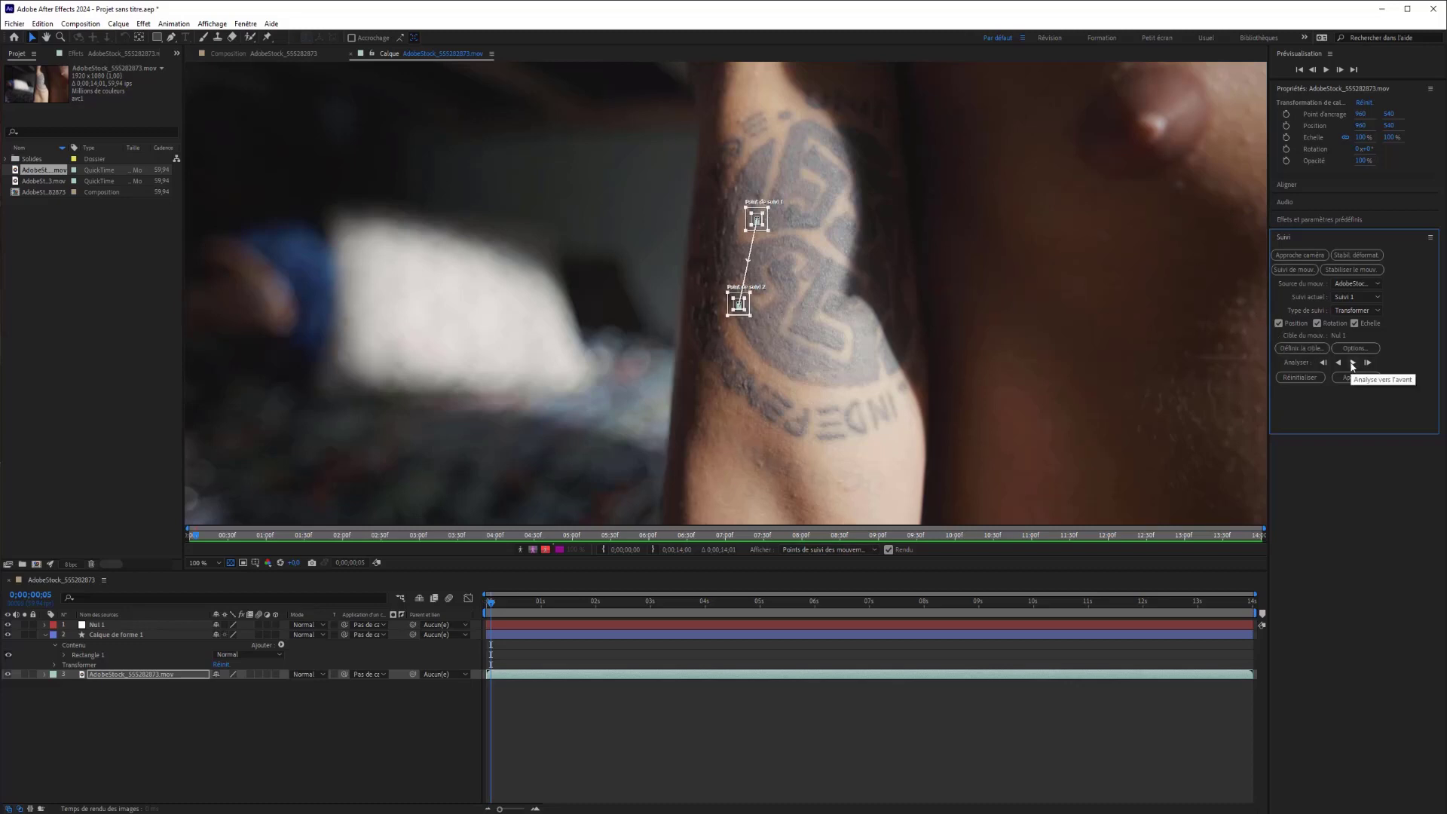
left_click(1353, 364)
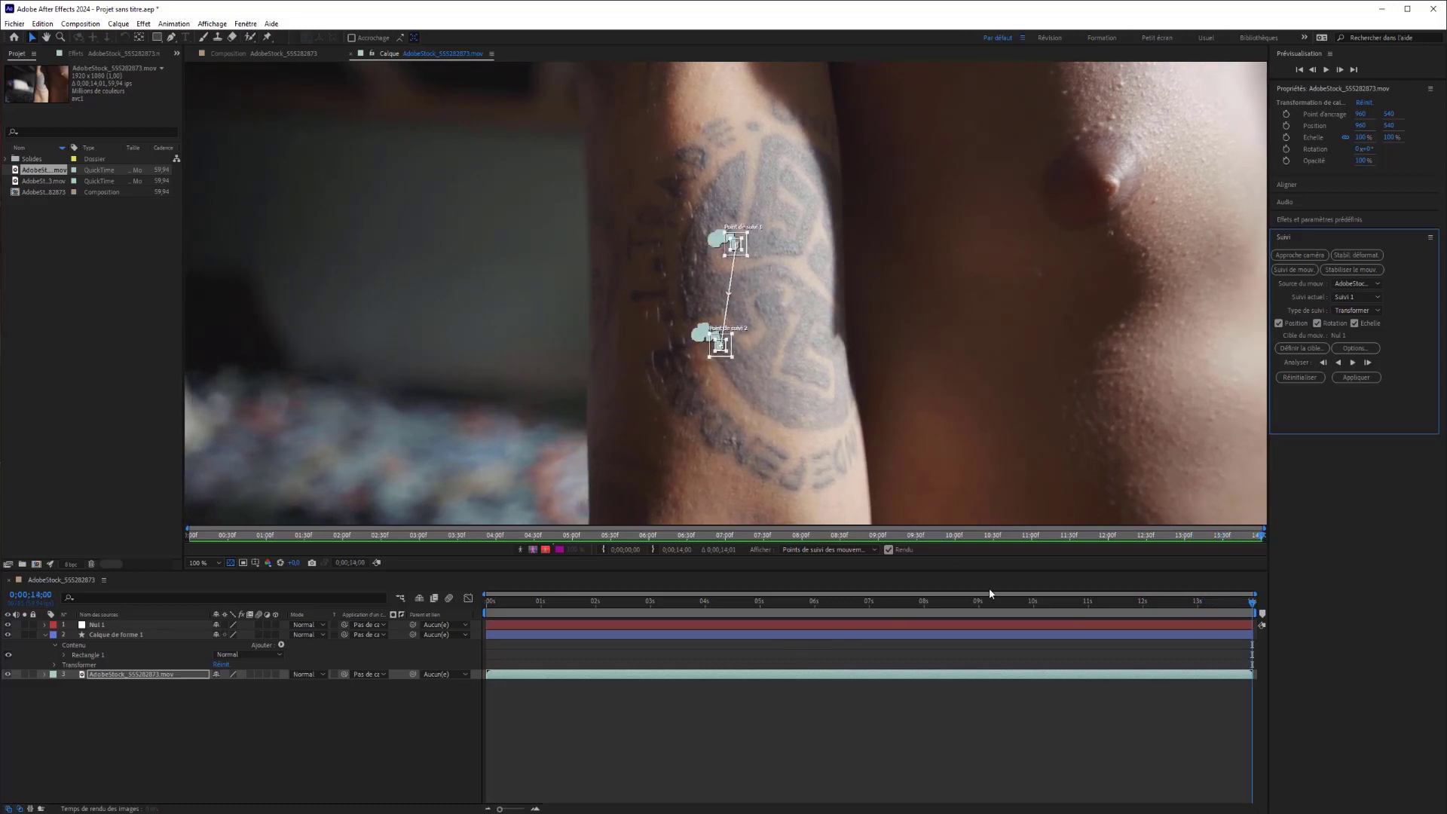
mouse_move(1015, 602)
left_mouse_down()
mouse_move(421, 631)
mouse_move(891, 600)
left_mouse_up()
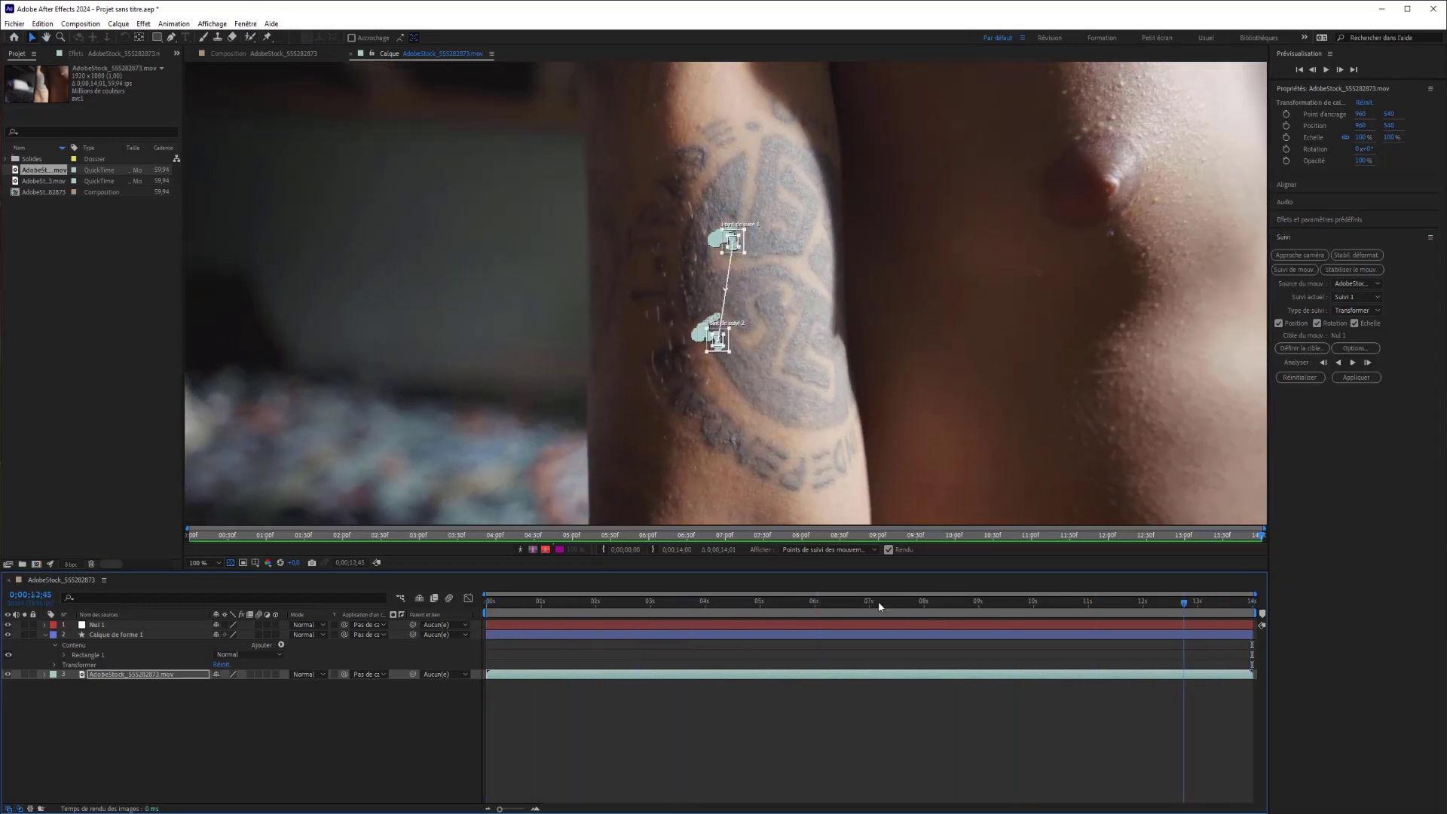
left_click_drag(879, 600, 353, 578)
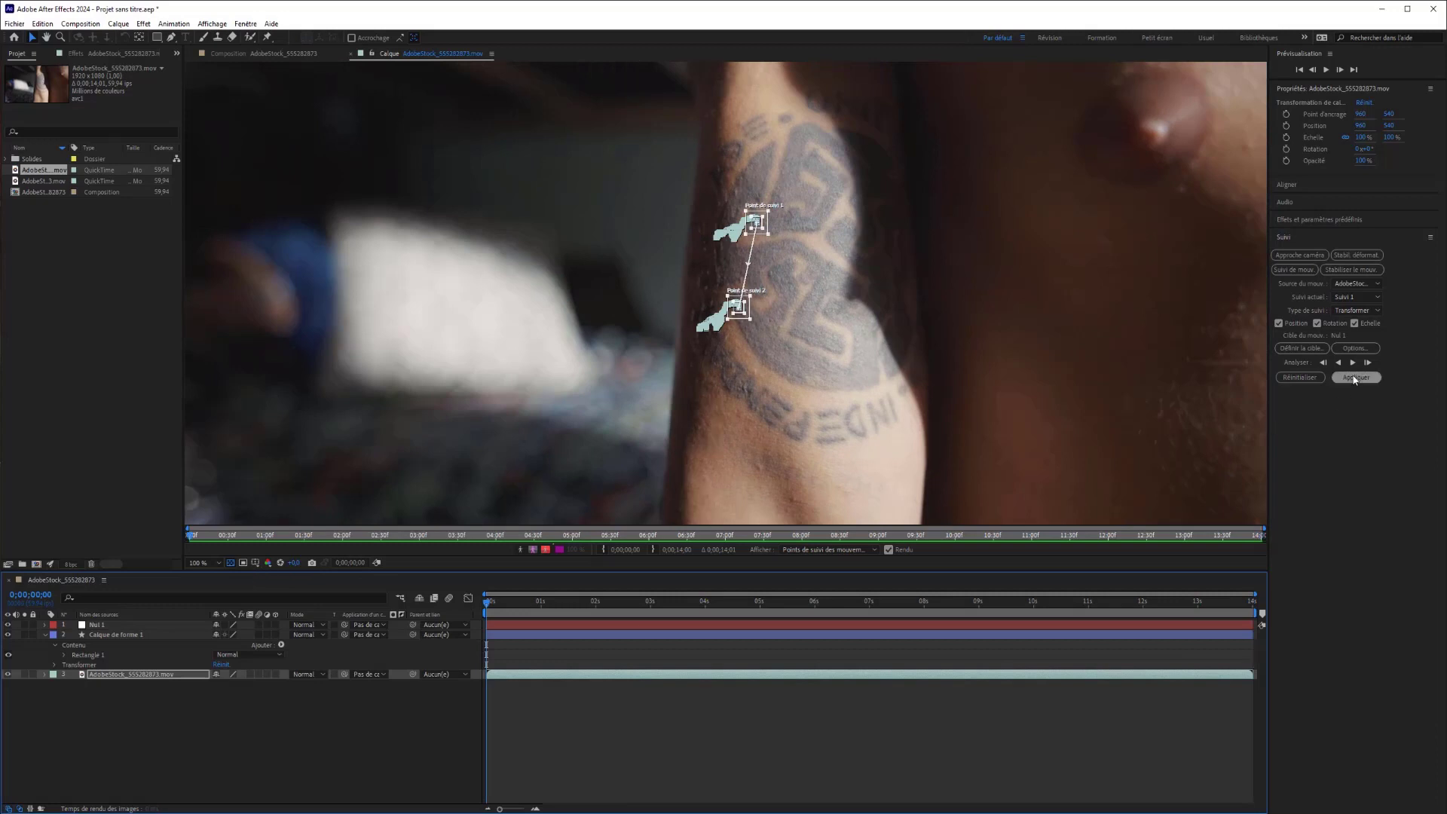
- Apply the tracked motion to Nul 1 with Apply Dimensions set to X et Y
left_click(1356, 377)
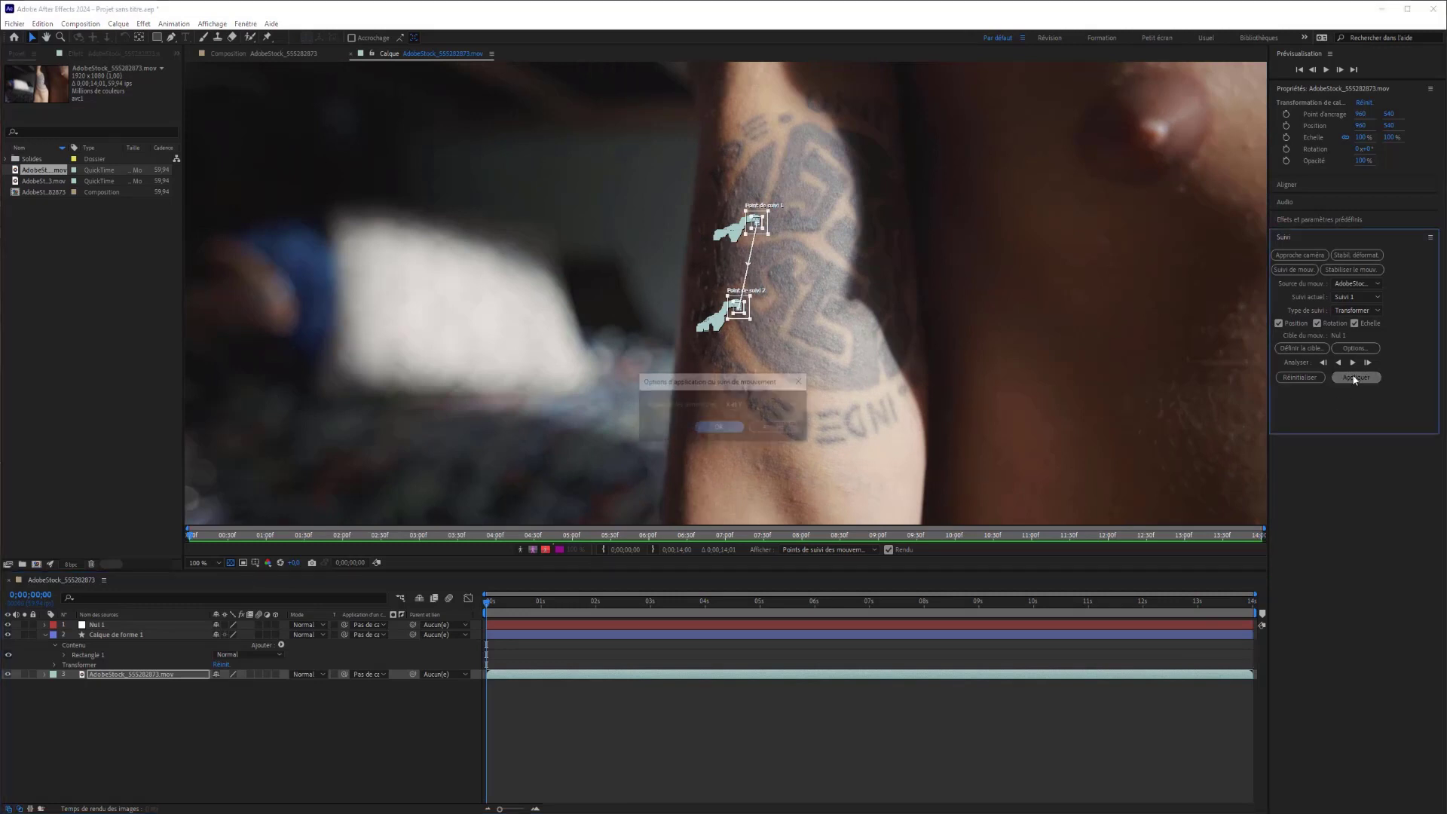
left_click(731, 407)
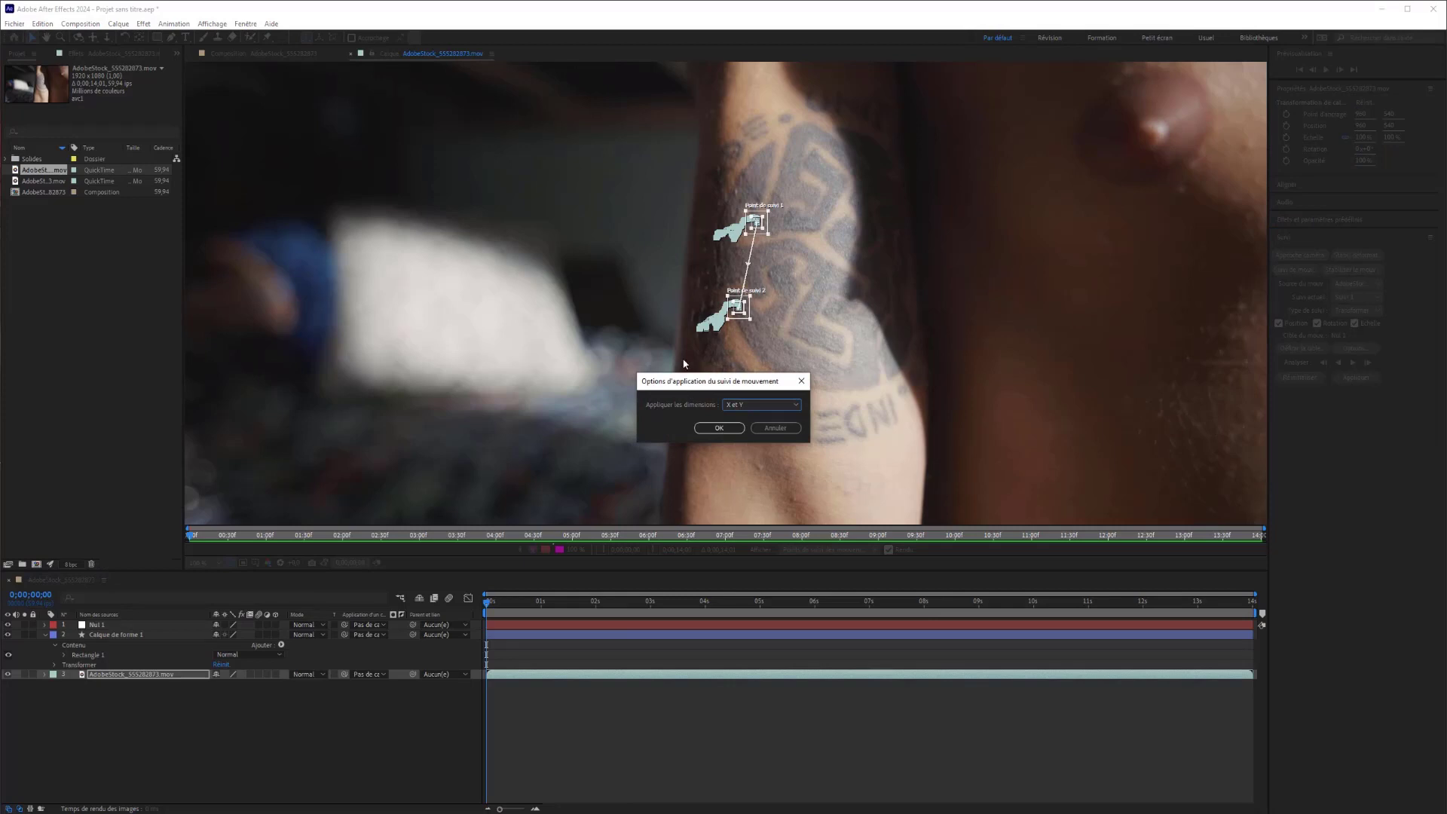
left_click(902, 404)
left_click(718, 428)
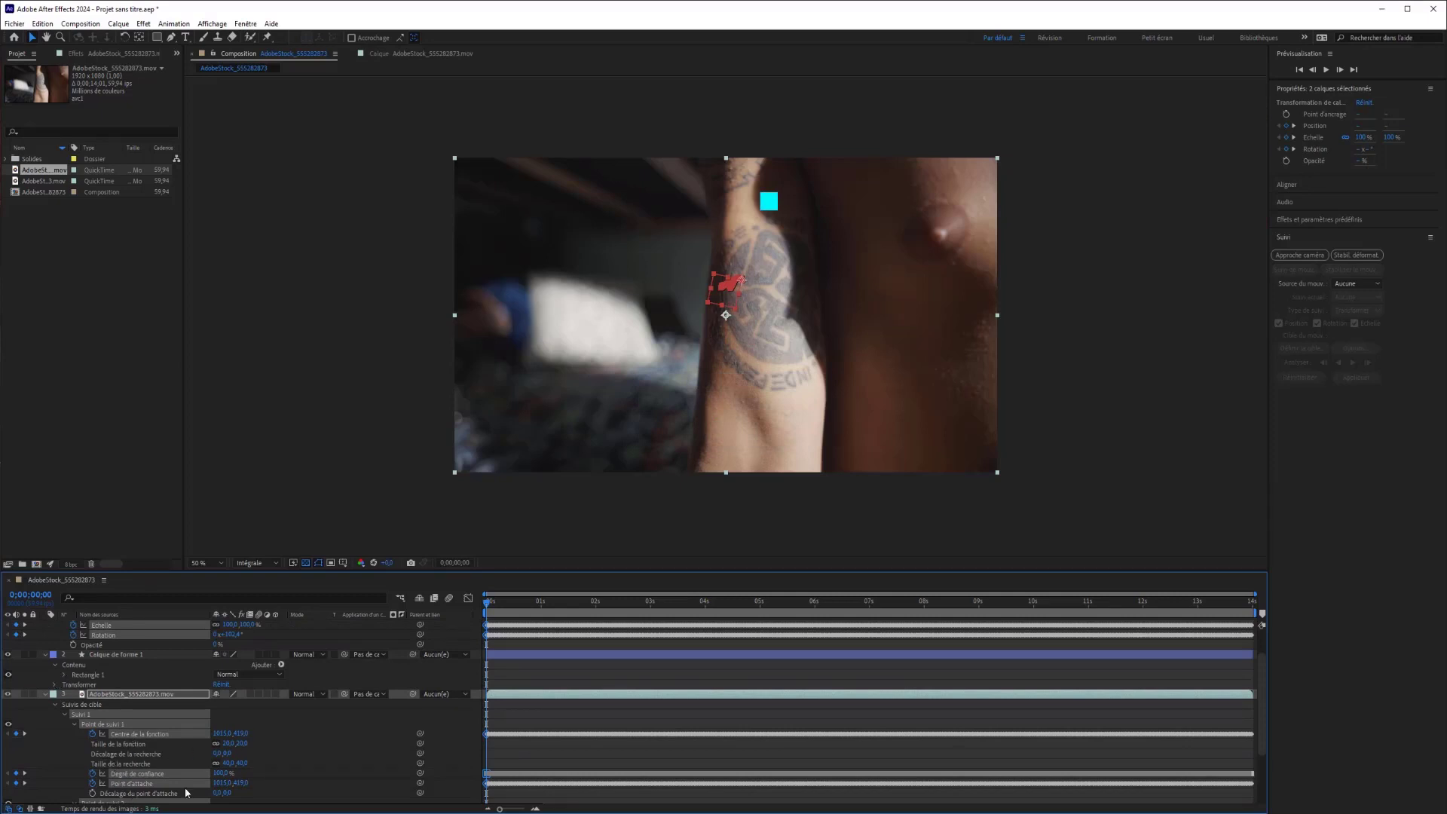
- Collapse the tracker properties on the stock video layer
scroll(133, 670, "up", 2)
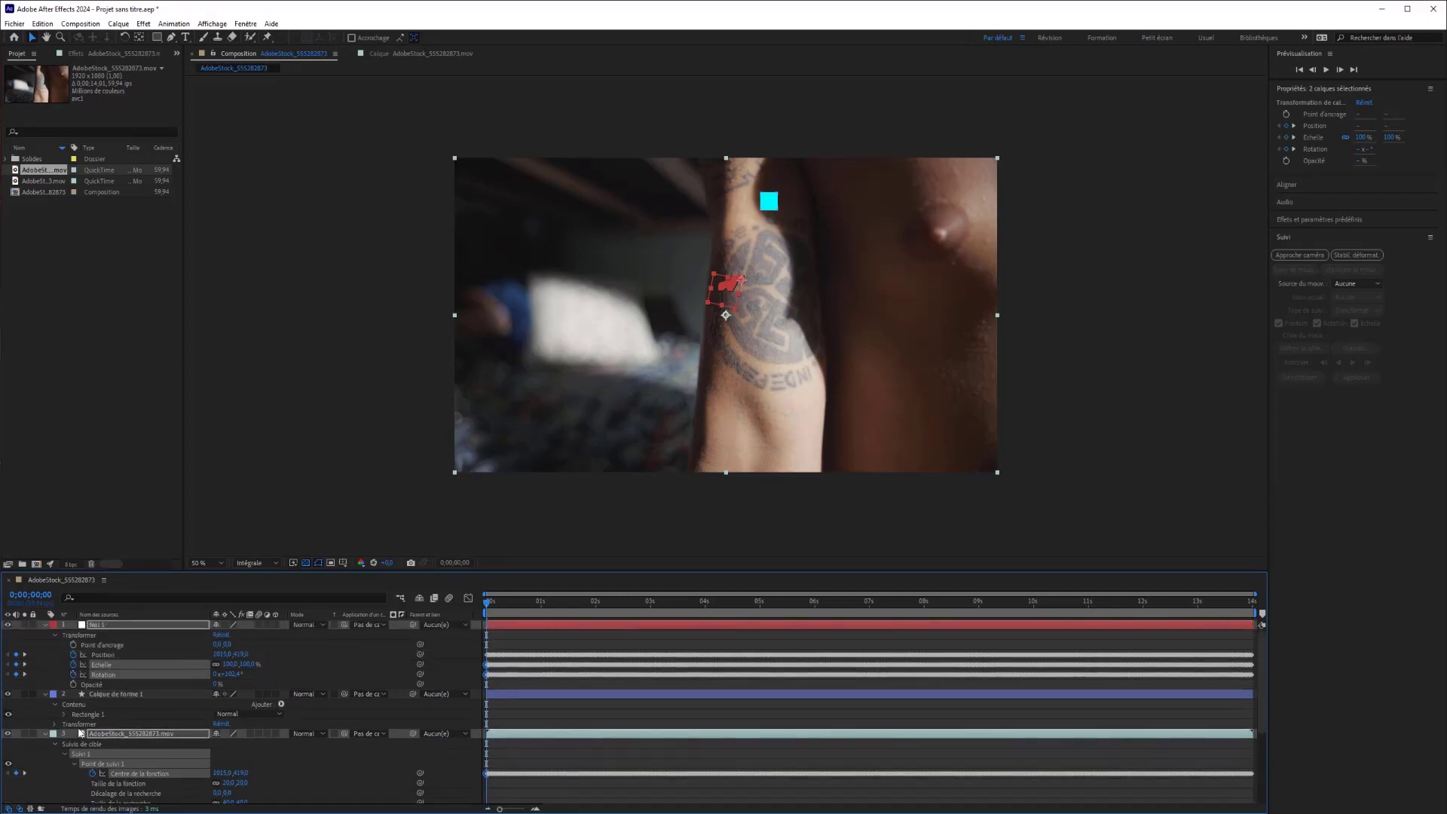
scroll(103, 705, "down", 3)
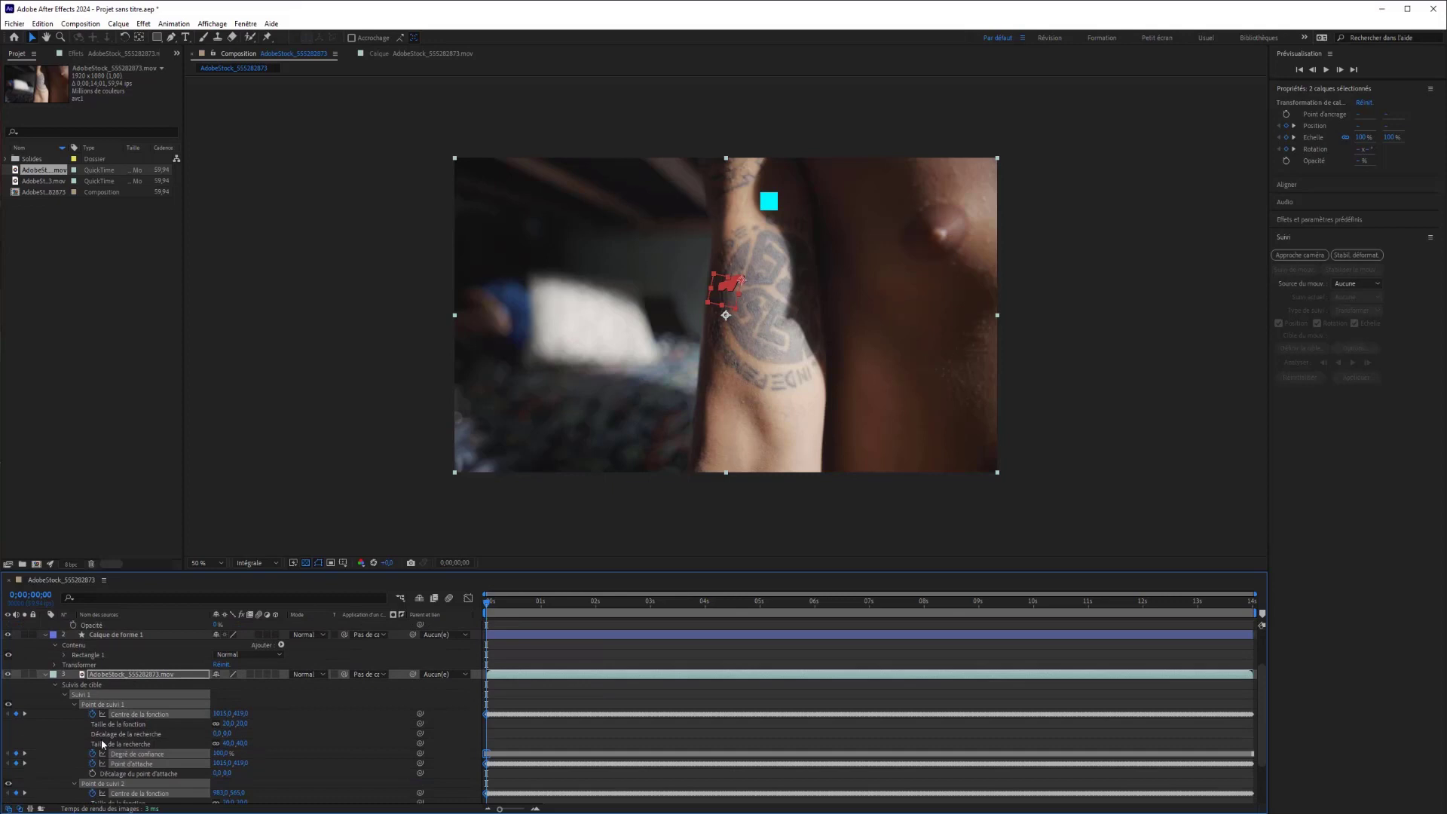
left_click(109, 688)
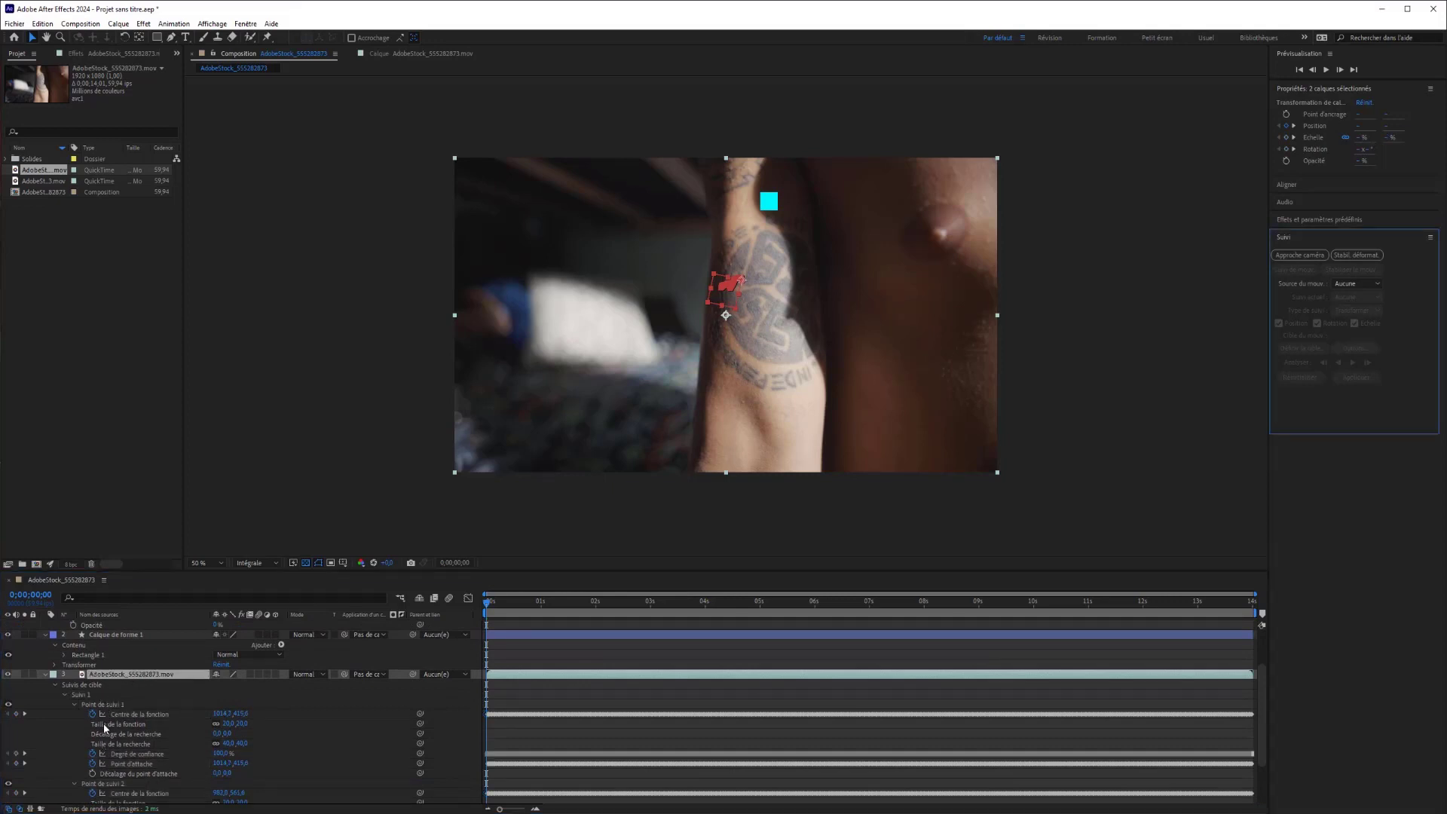
left_click(103, 764)
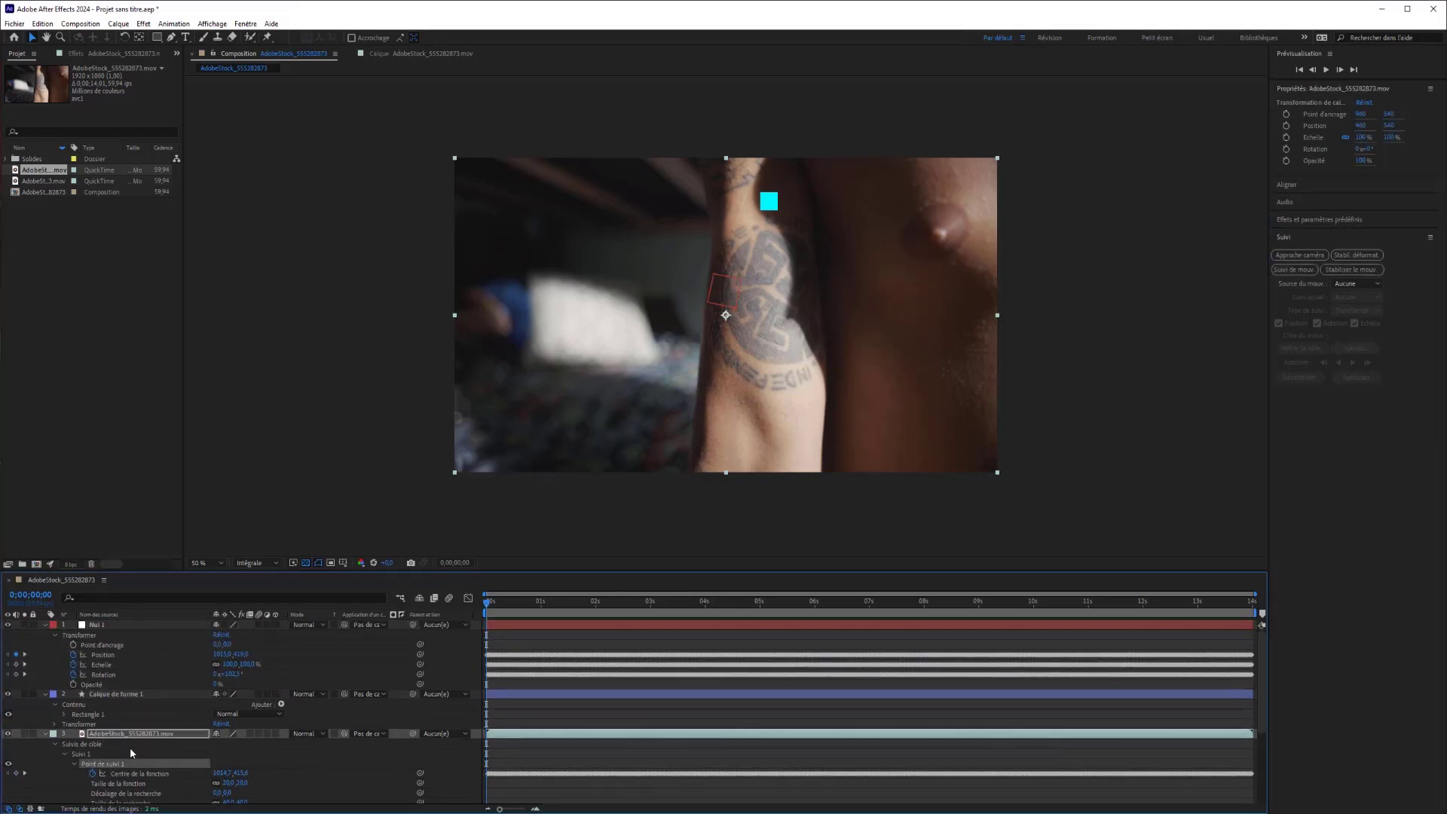
key("Delete")
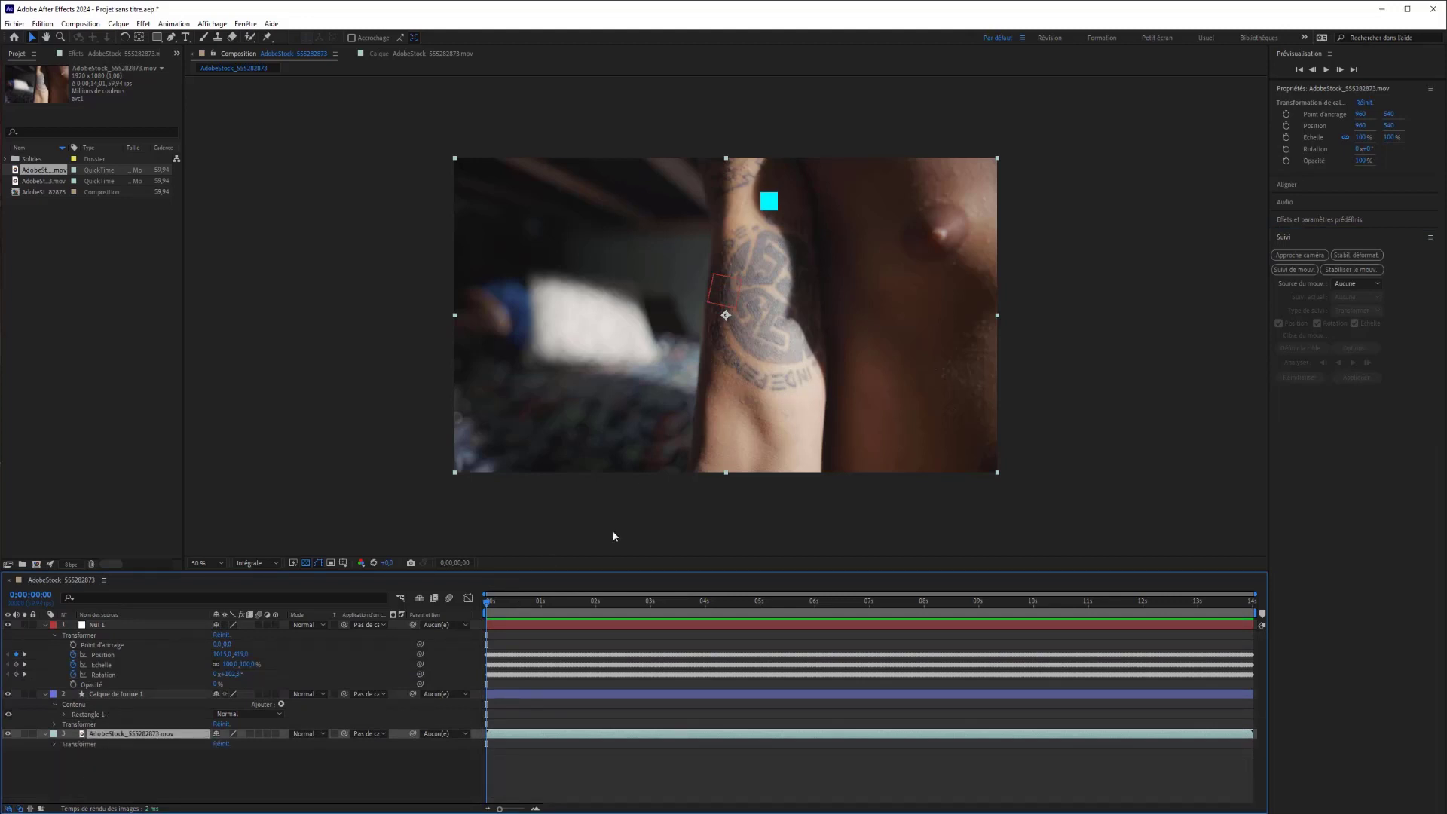
- Scrub the clip to check Nul 1 follows the tattoo, then select the cyan square layer
mouse_move(497, 603)
left_mouse_down()
mouse_move(839, 603)
mouse_move(740, 690)
mouse_move(836, 656)
mouse_move(166, 668)
left_mouse_up()
left_click(769, 208)
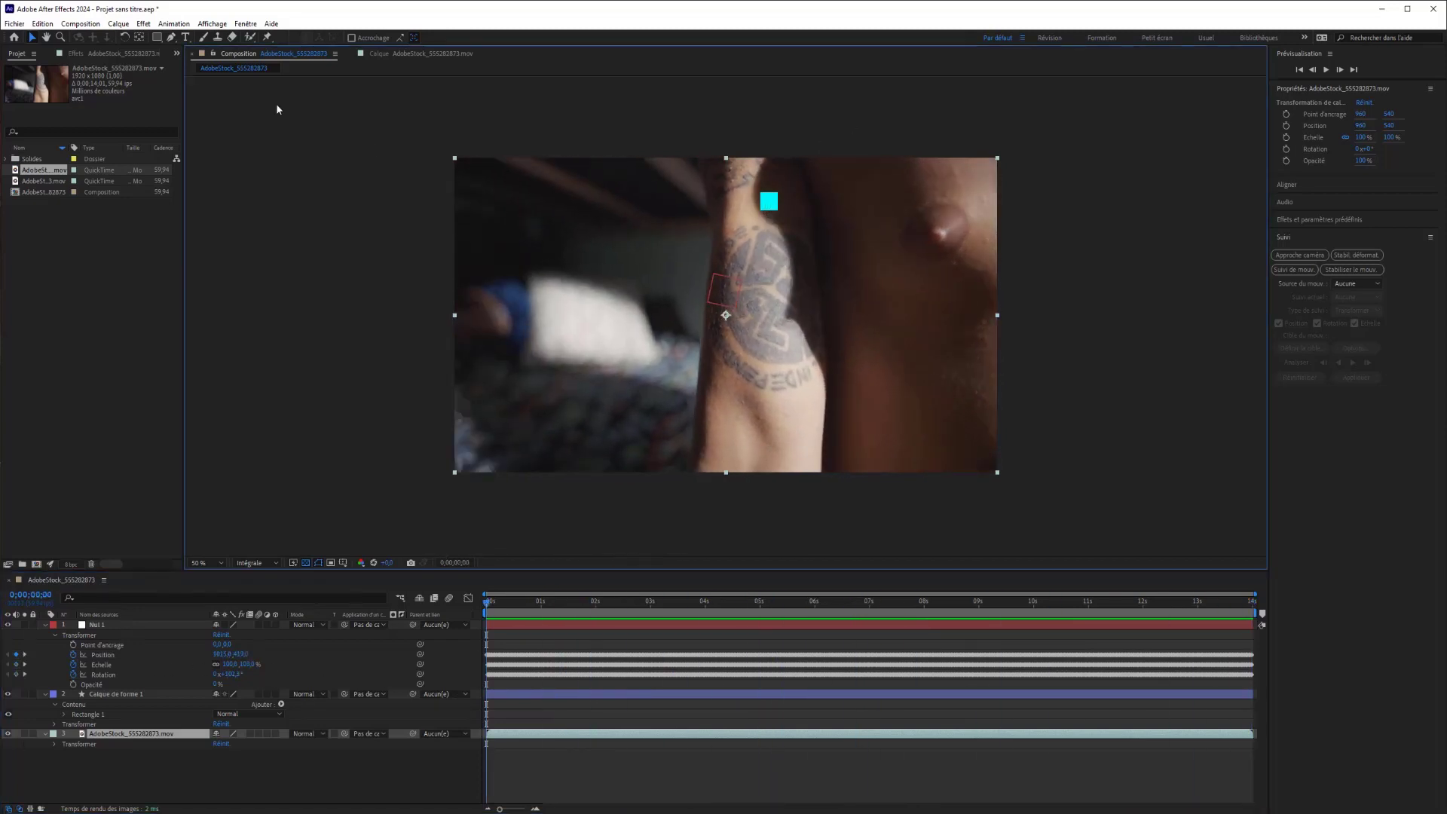
left_click(128, 695)
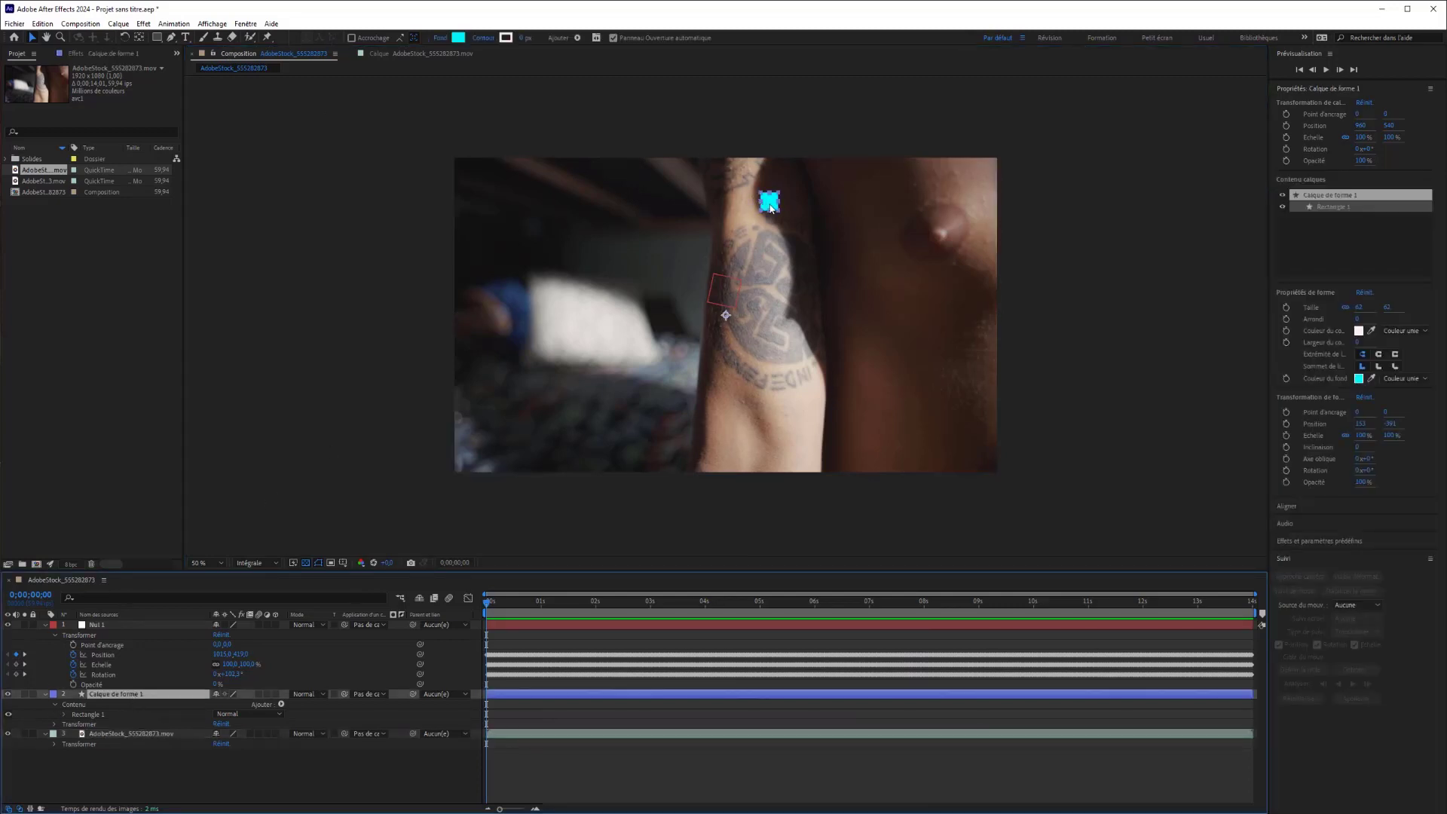
- Move the cyan square down the arm, centre its anchor, and parent it to Nul 1
left_click_drag(772, 208, 779, 405)
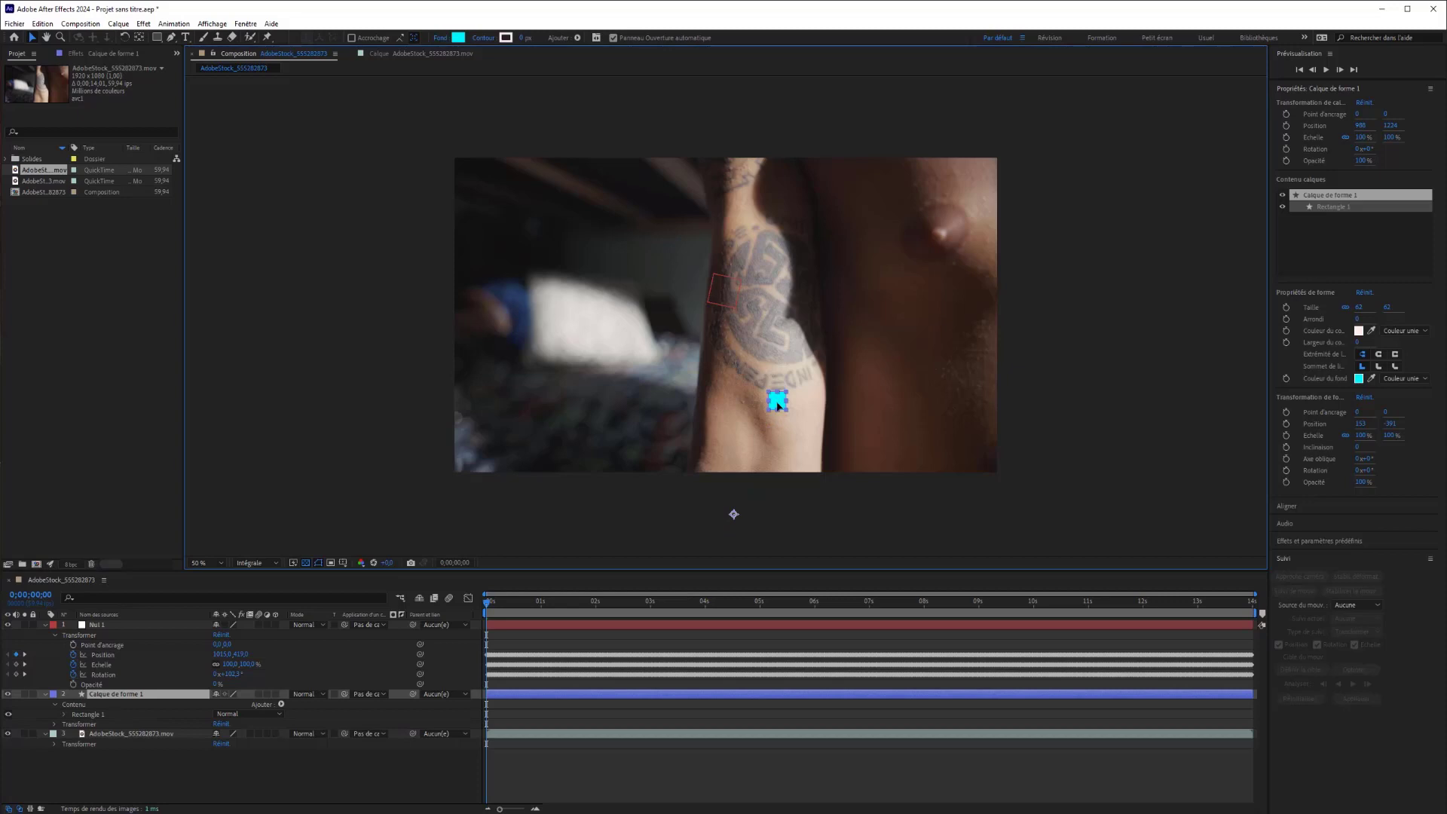
double_click(138, 39)
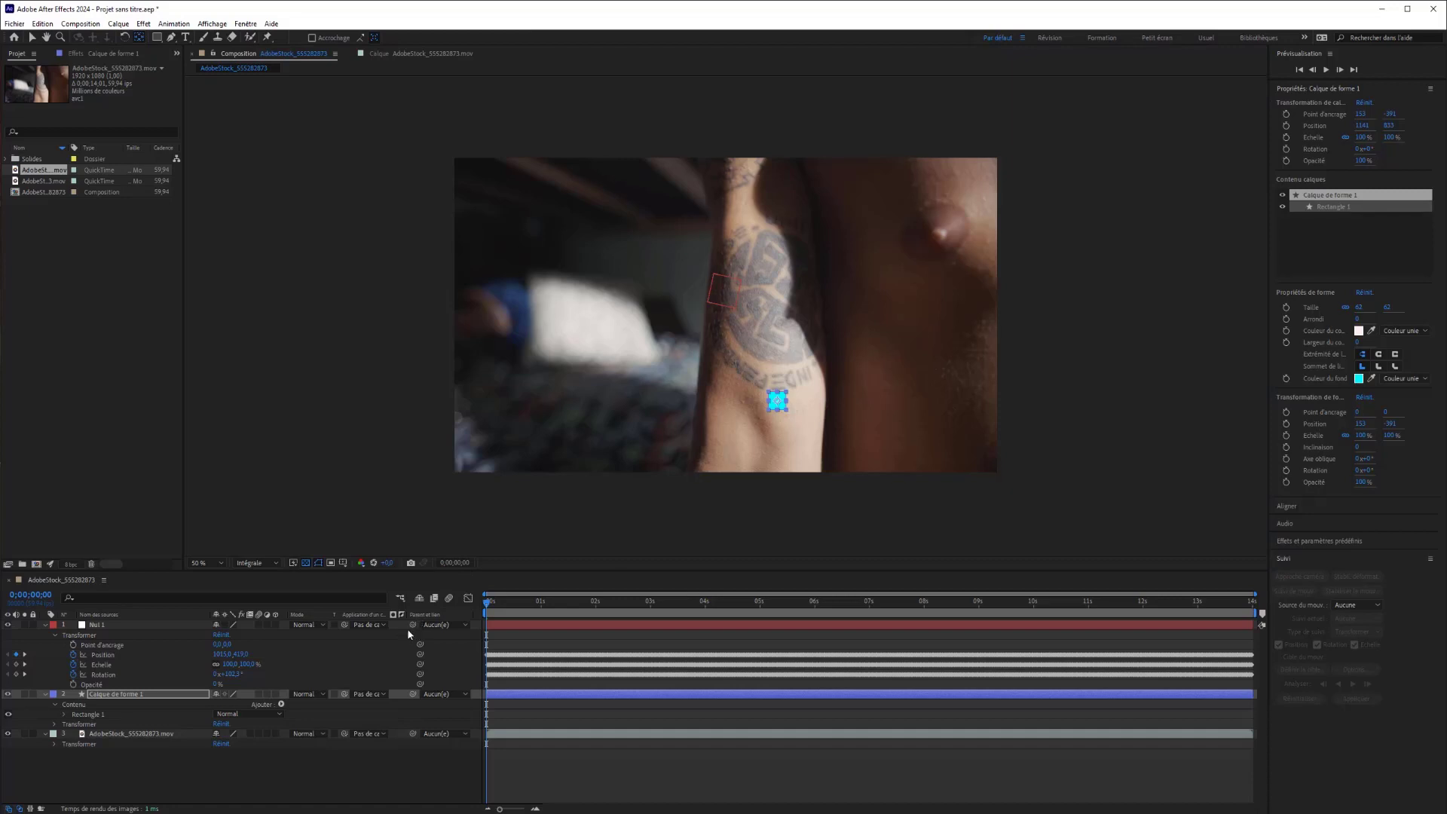
left_click_drag(413, 694, 395, 623)
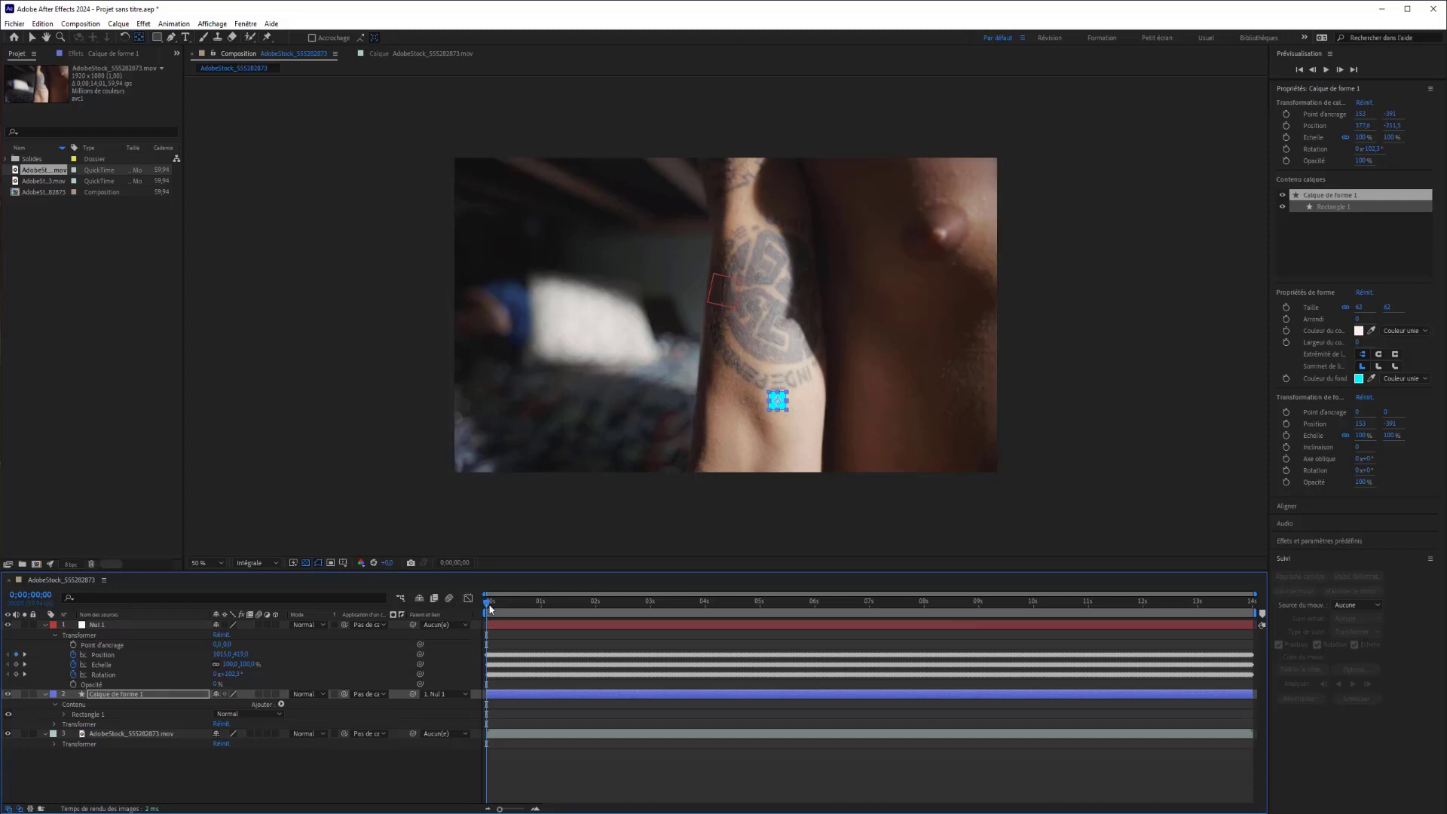
mouse_move(489, 607)
left_mouse_down()
mouse_move(1097, 593)
mouse_move(782, 593)
mouse_move(395, 564)
left_mouse_up()
- Add a white HELLO text layer in the frame over the arm
key("ctrl+t")
left_click(718, 213)
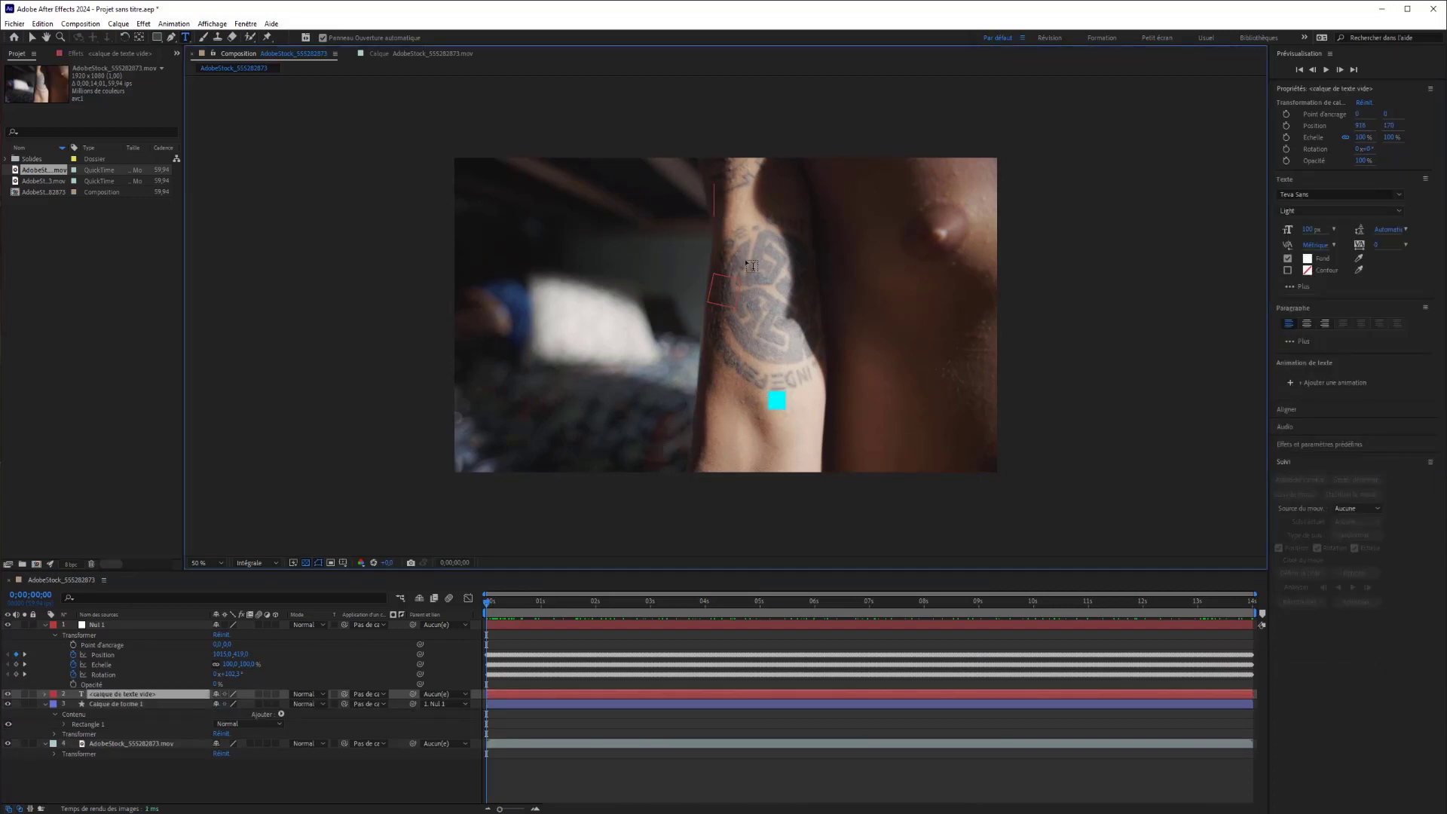
type("HE")
type("LLO")
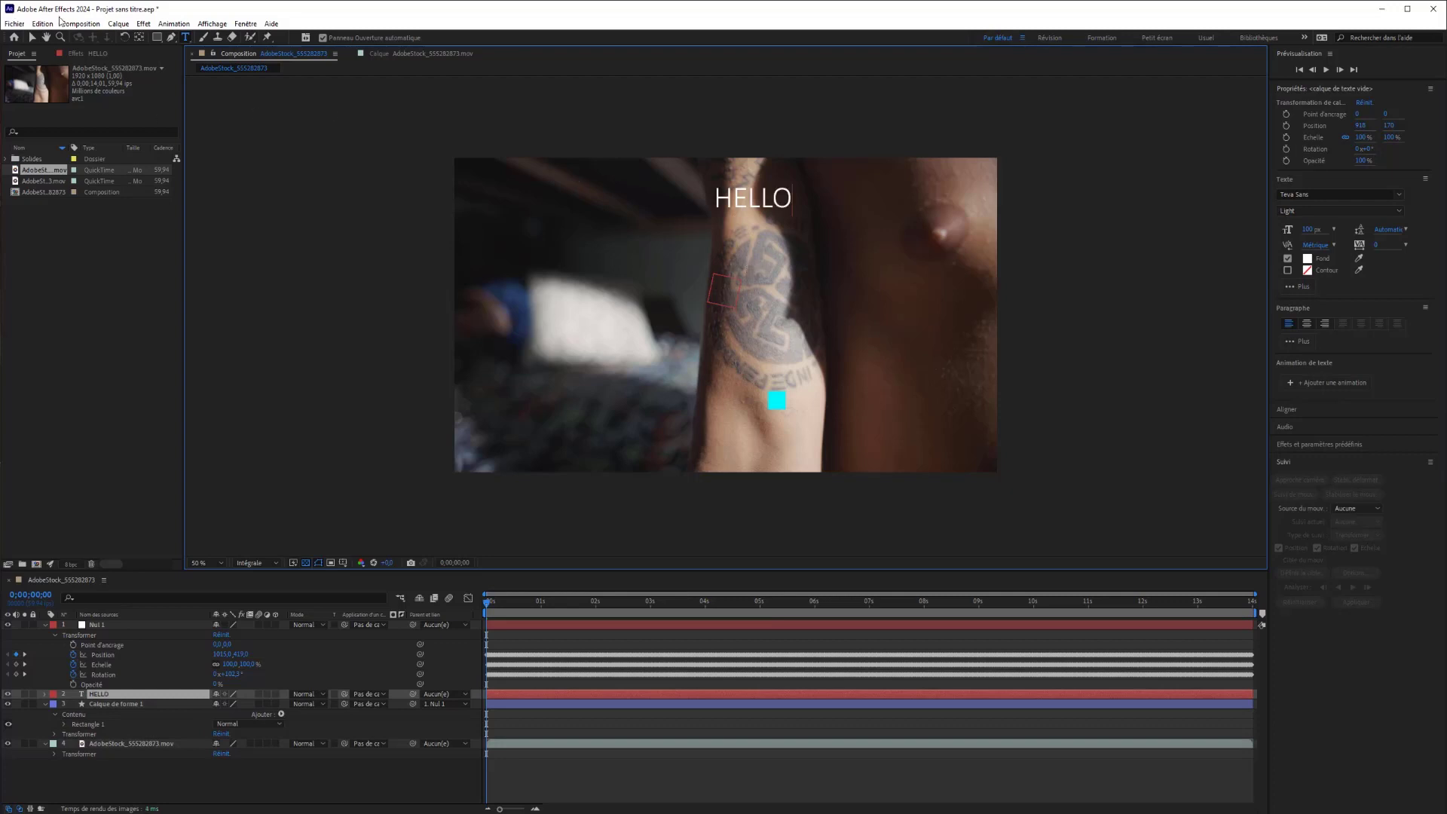
left_click(32, 36)
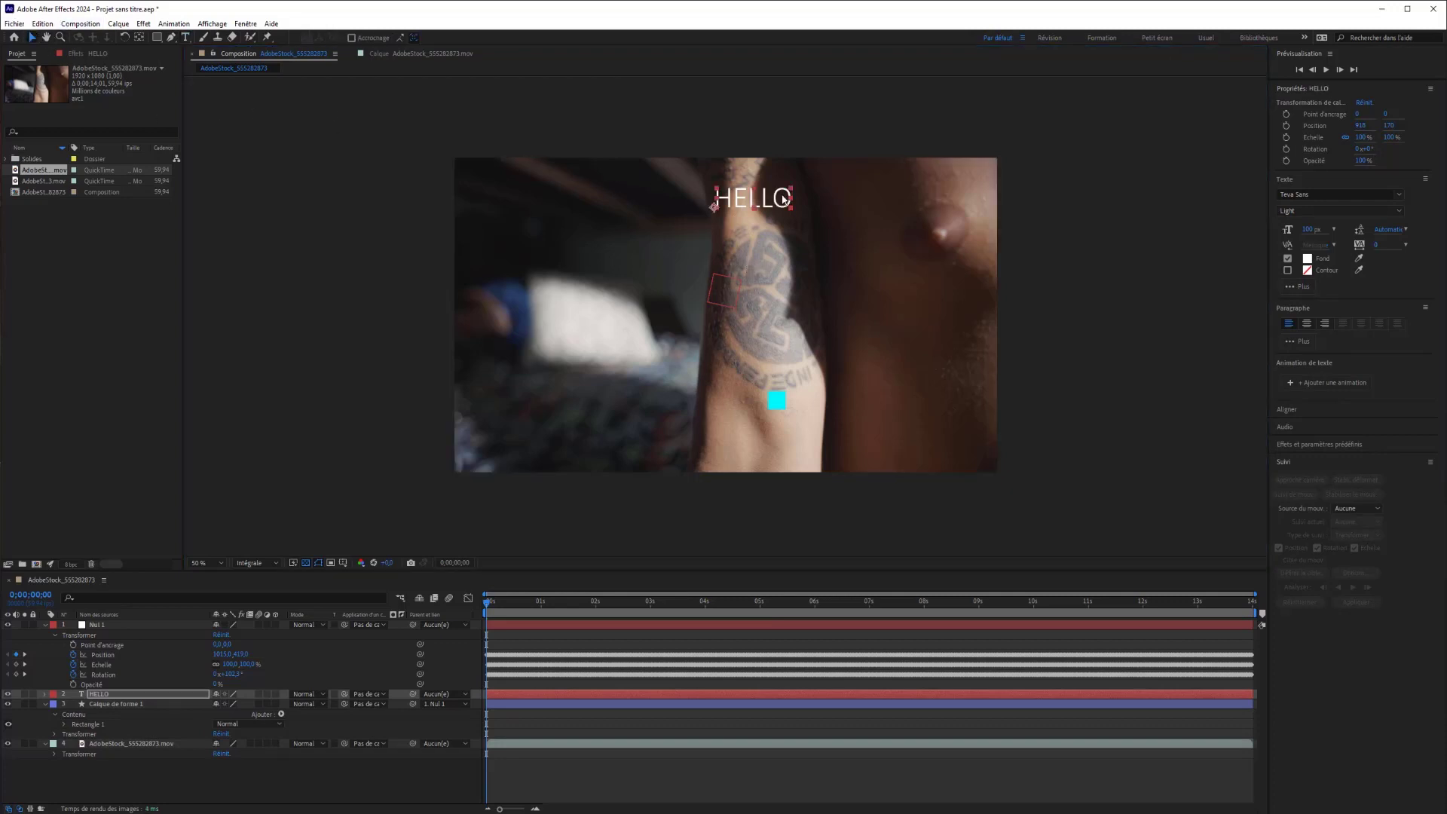
- Move HELLO down near the bottom of the frame and delete the cyan square shape layer (Calque de forme 1)
mouse_move(787, 203)
left_mouse_down()
mouse_move(819, 468)
mouse_move(783, 409)
left_mouse_up()
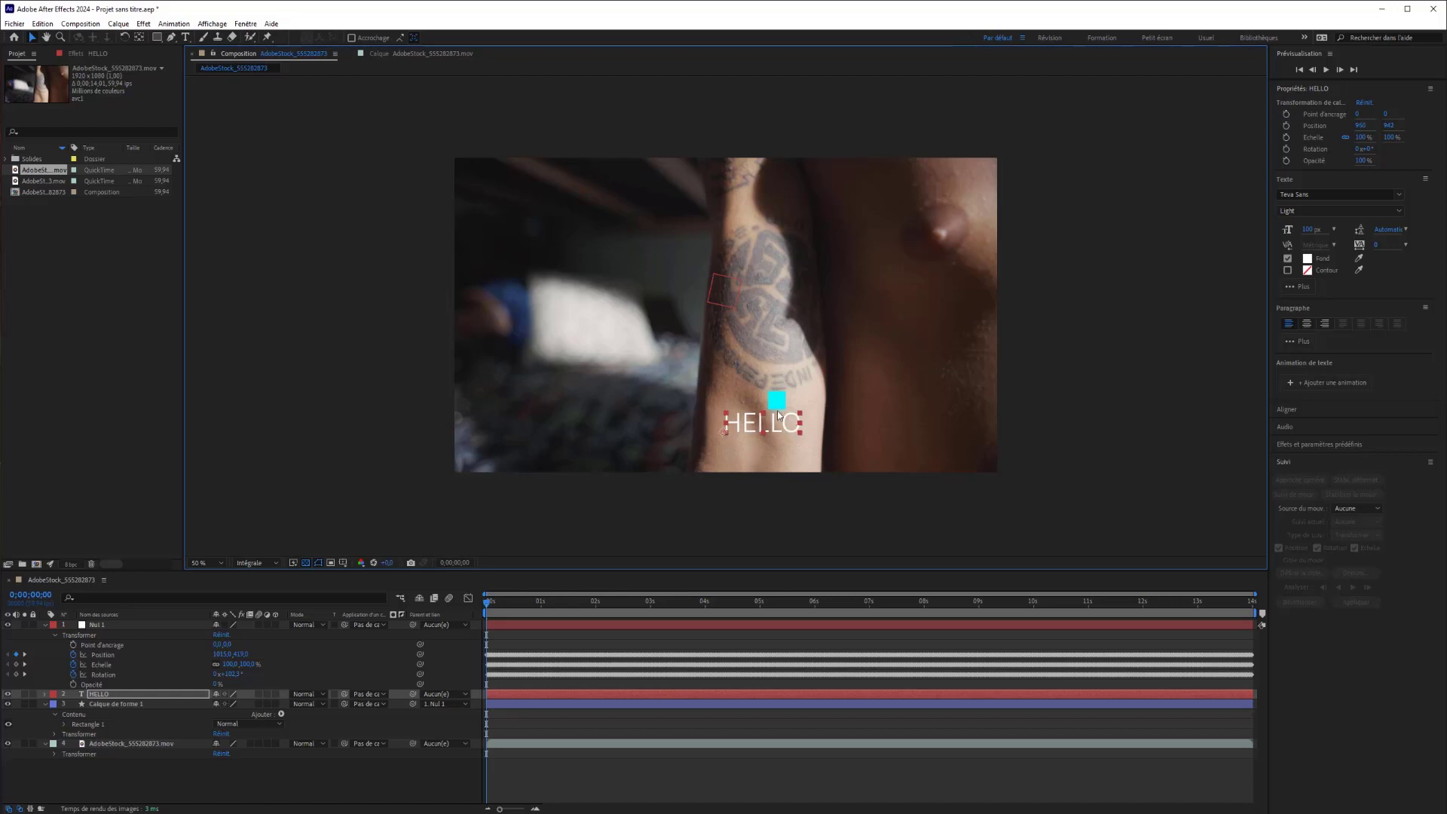
left_click(782, 401)
key("Delete")
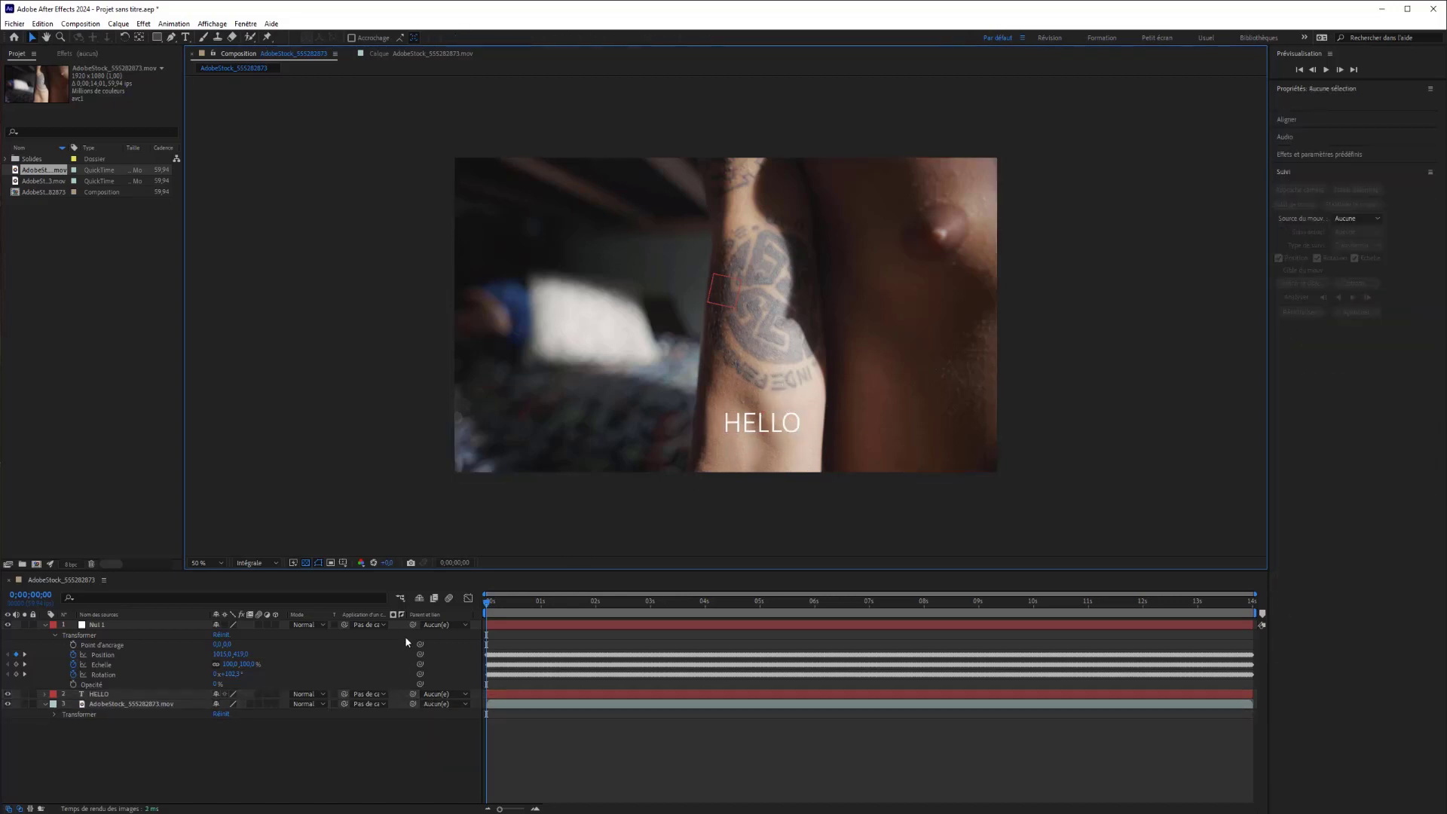
- Parent HELLO to Nul 1 and scrub to about 8 seconds to confirm it follows the tattoo
left_click_drag(413, 694, 390, 621)
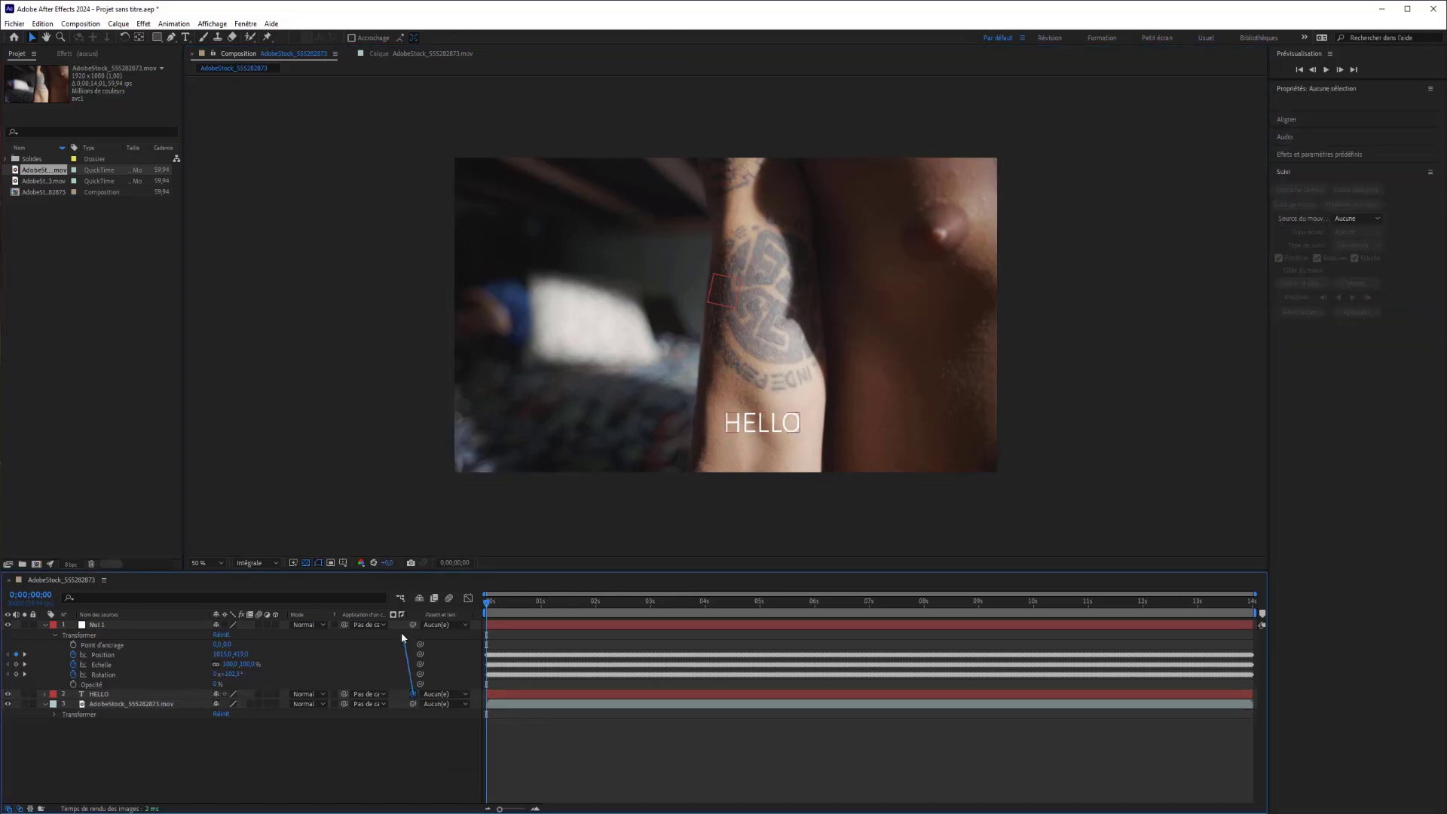
mouse_move(495, 607)
left_mouse_down()
mouse_move(937, 603)
mouse_move(1241, 560)
mouse_move(422, 537)
left_mouse_up()
left_click_drag(531, 606, 891, 563)
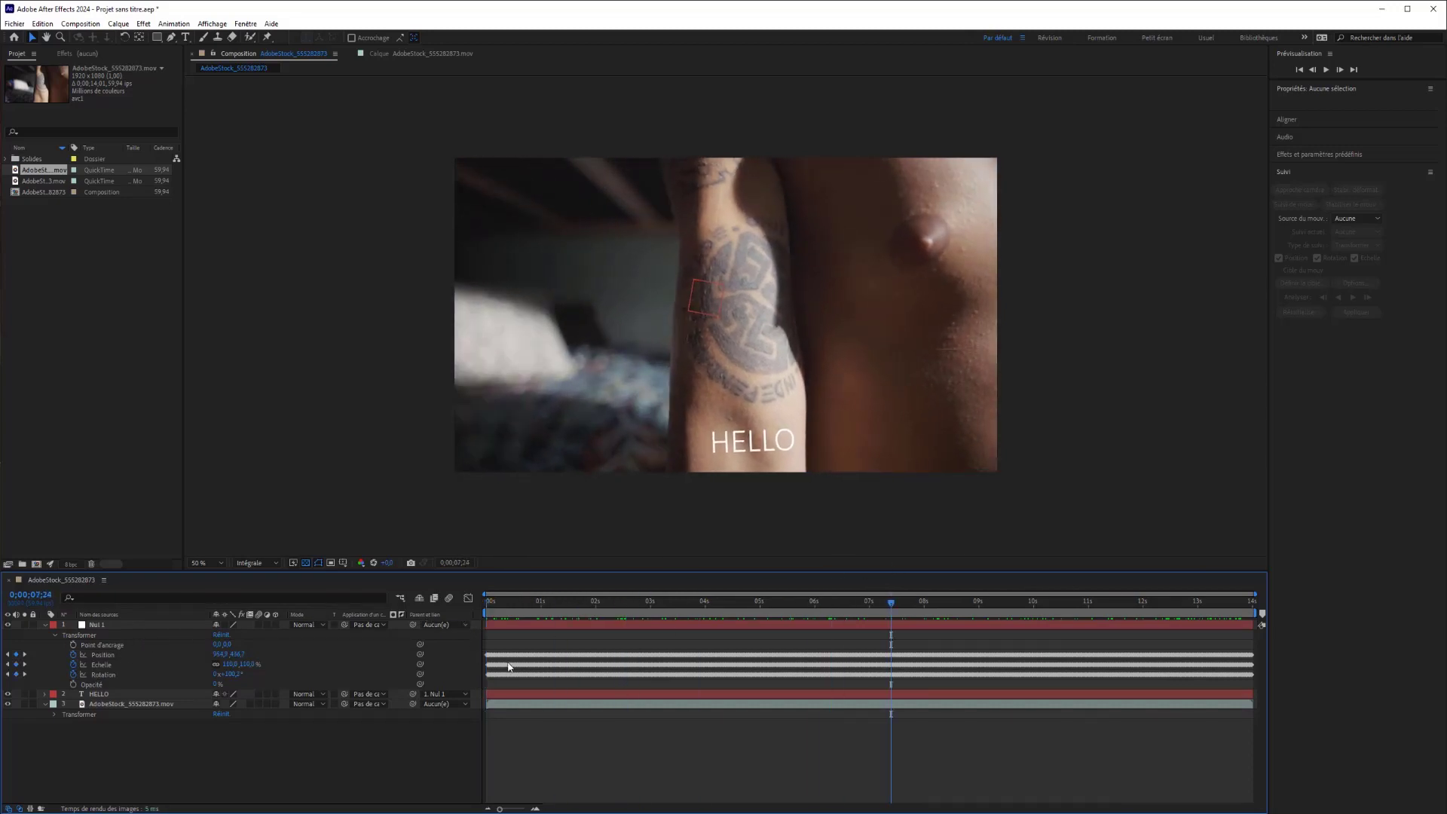
left_click(535, 809)
left_click(536, 809)
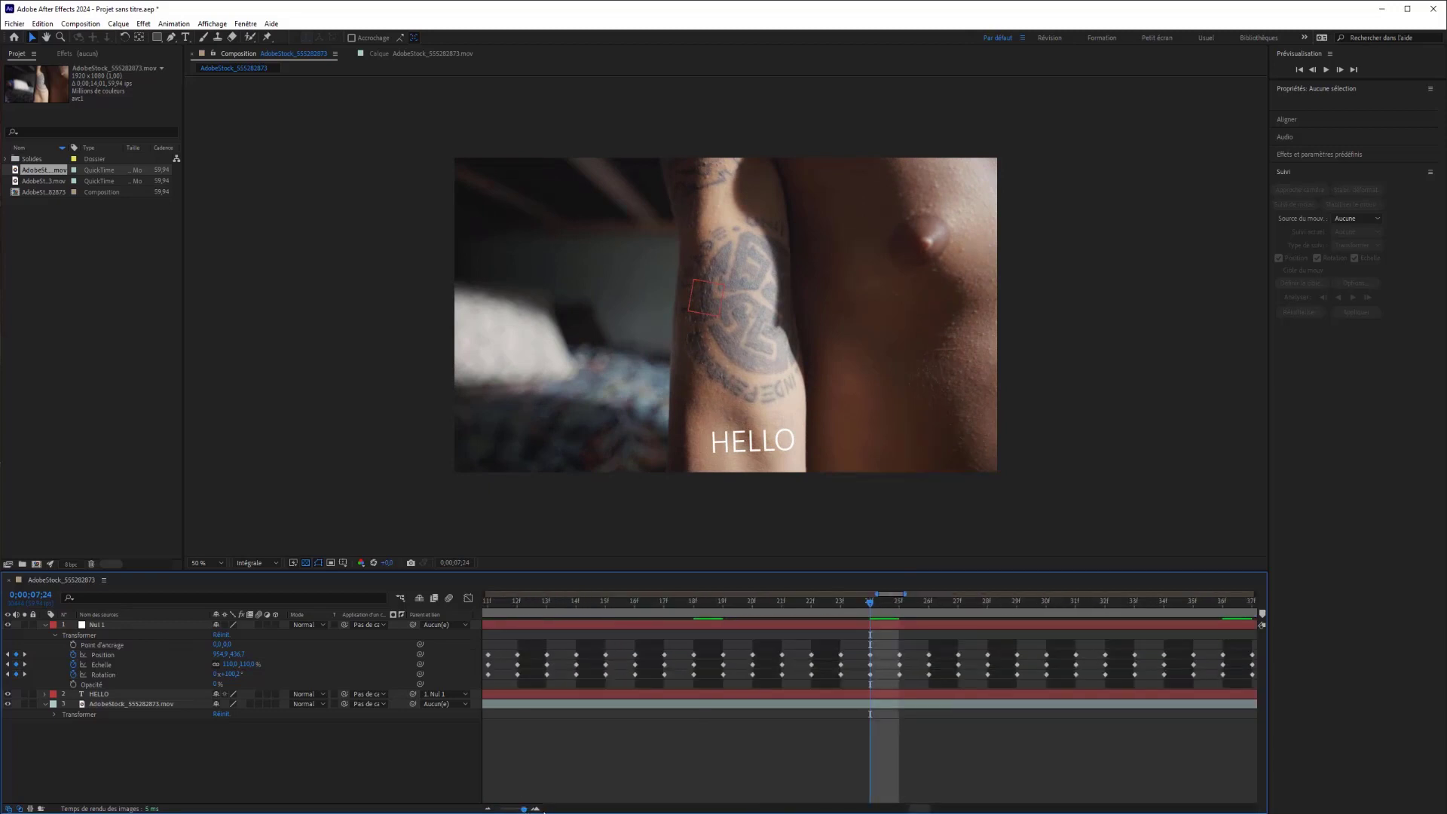
left_click_drag(524, 809, 513, 809)
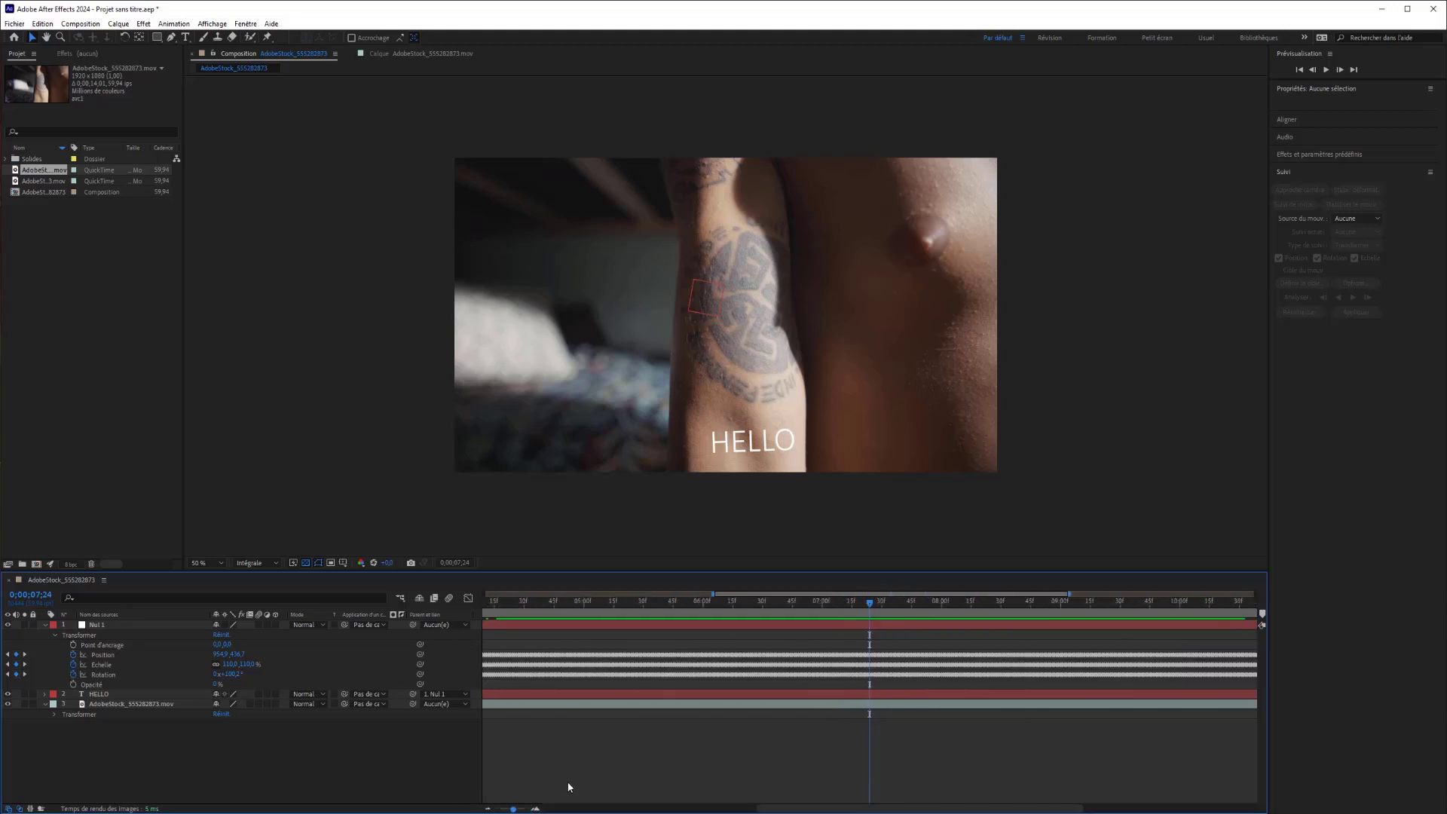